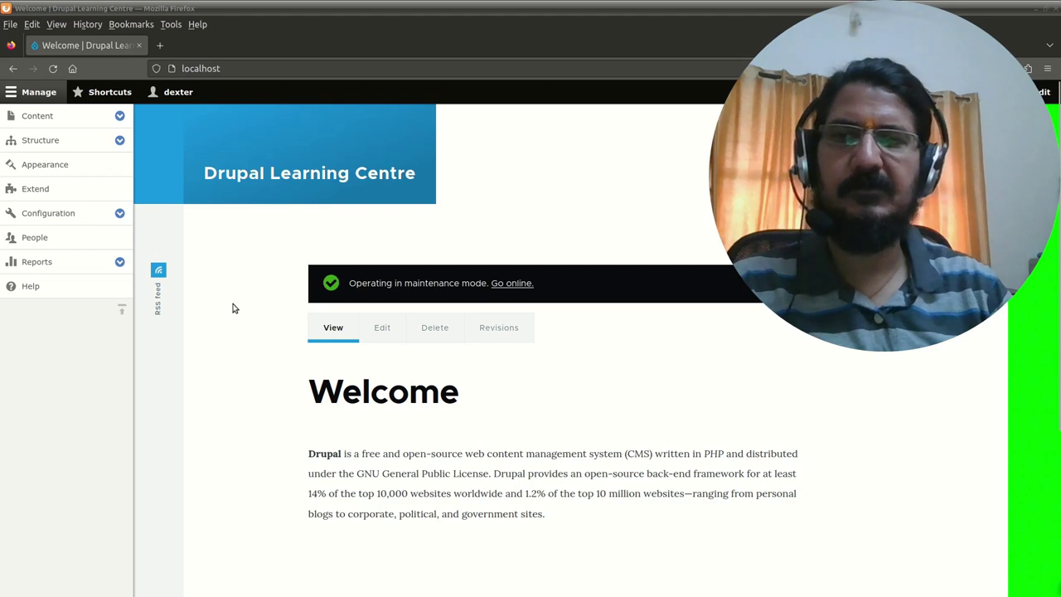
Open Reports > Status report > Available updates and review the core 10.0.3 security warning.
{"action": "left_click", "coordinate": [120, 261]}
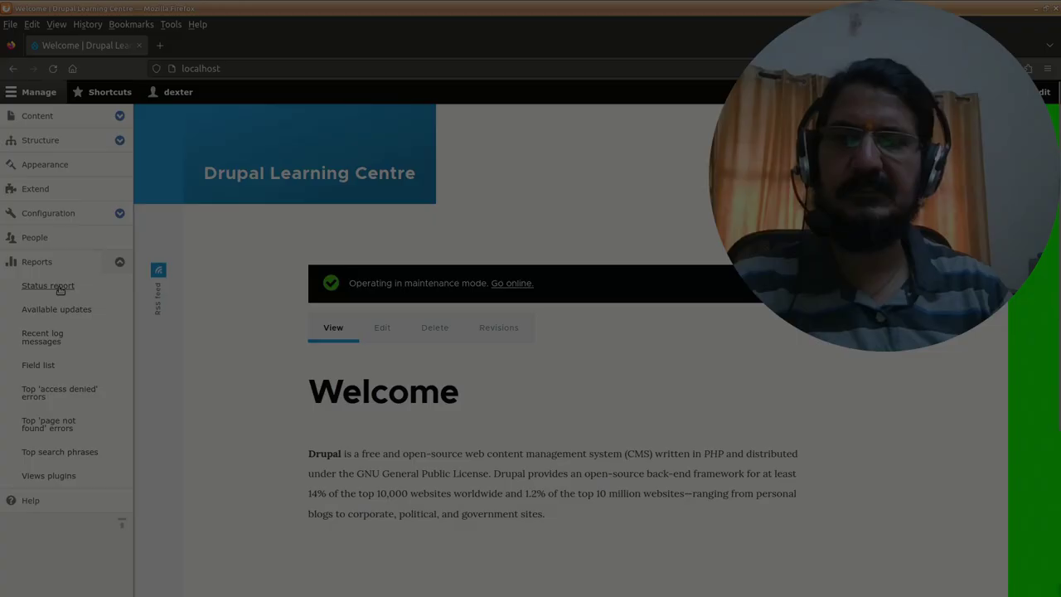
{"action": "left_click", "coordinate": [41, 286]}
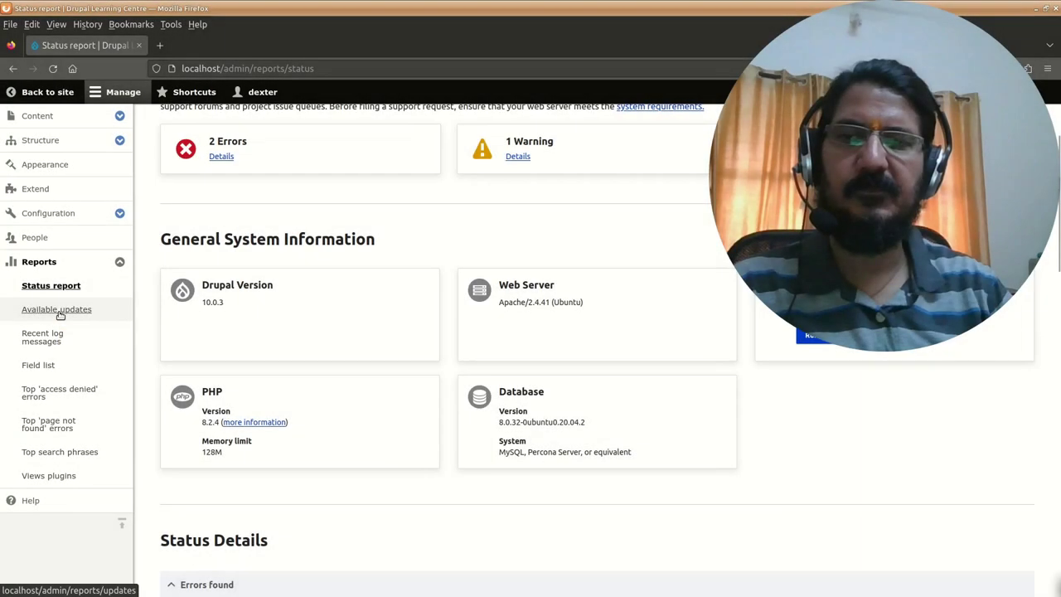
{"action": "left_click", "coordinate": [58, 311]}
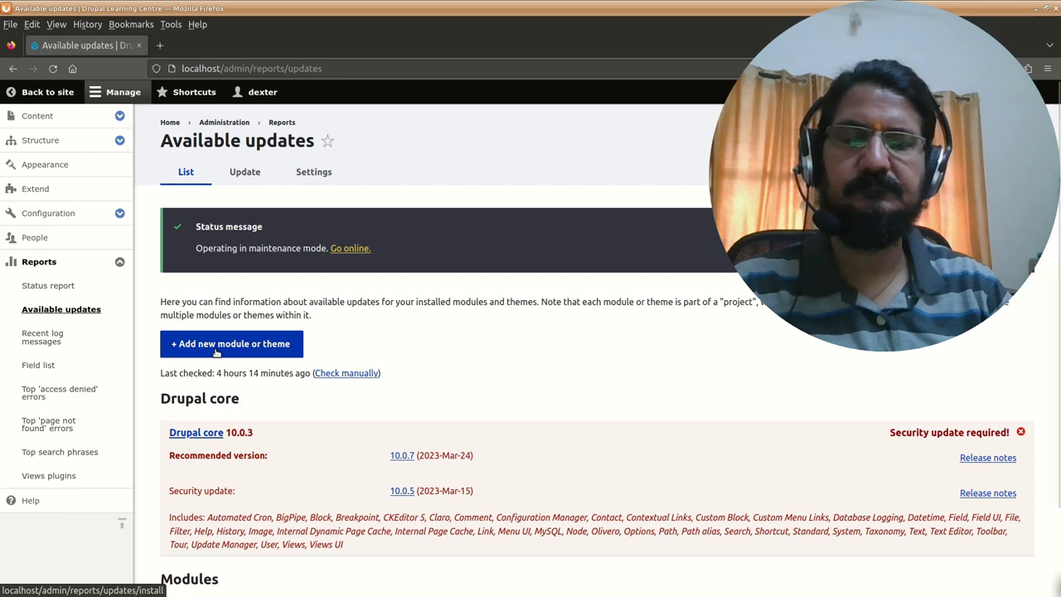
{"action": "scroll", "coordinate": [443, 374], "scroll_direction": "down", "scroll_amount": 1}
{"action": "scroll", "coordinate": [444, 373], "scroll_direction": "down", "scroll_amount": 1}
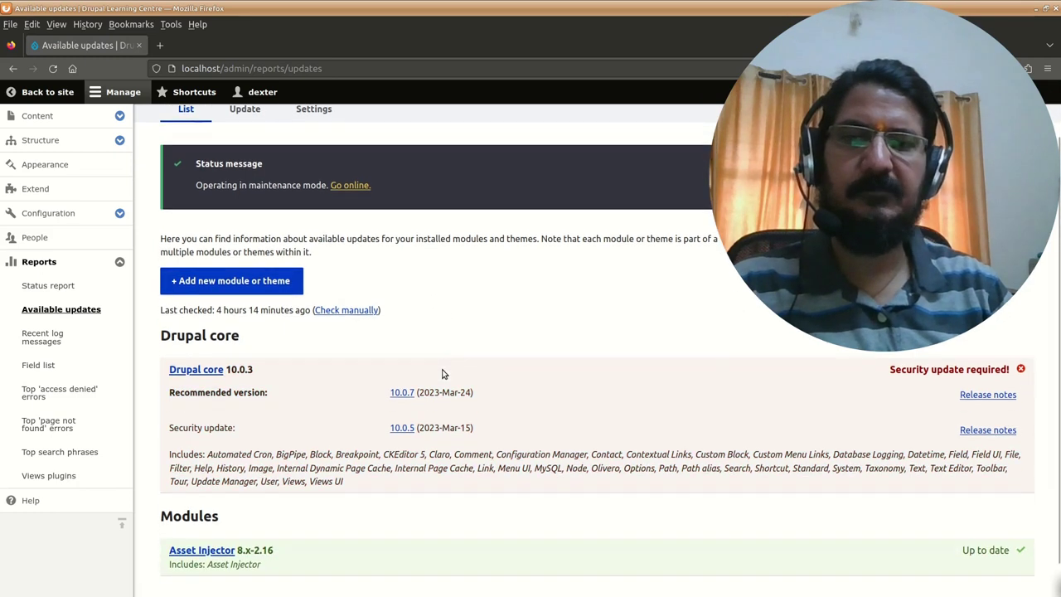
{"action": "scroll", "coordinate": [443, 374], "scroll_direction": "down", "scroll_amount": 1}
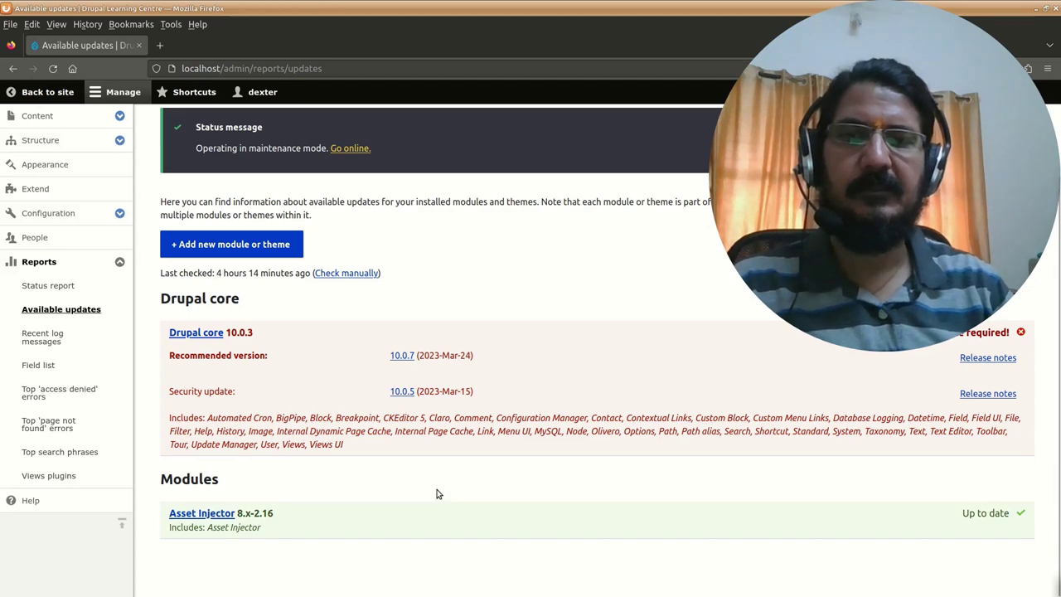
{"action": "scroll", "coordinate": [439, 494], "scroll_direction": "up", "scroll_amount": 2}
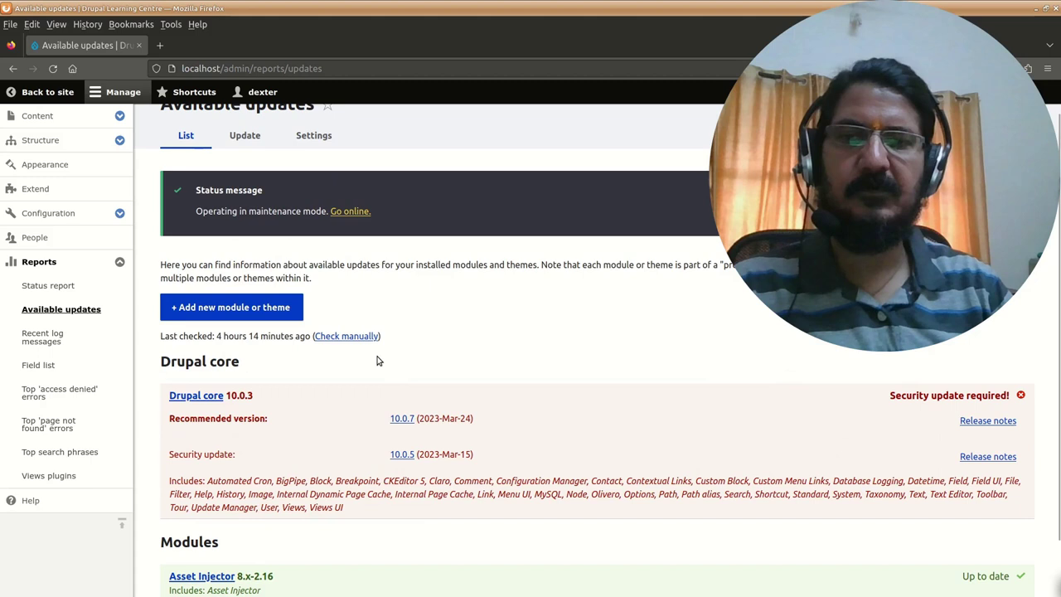
{"action": "scroll", "coordinate": [438, 353], "scroll_direction": "up", "scroll_amount": 1}
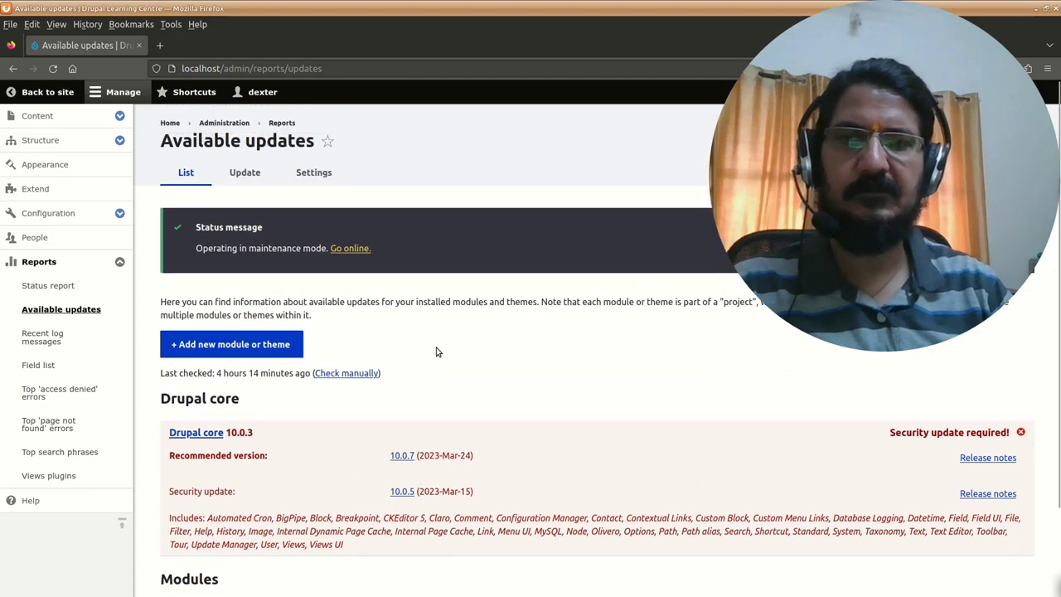
Open the recommended 10.0.7 release page in a new browser tab.
{"action": "left_click", "coordinate": [394, 461]}
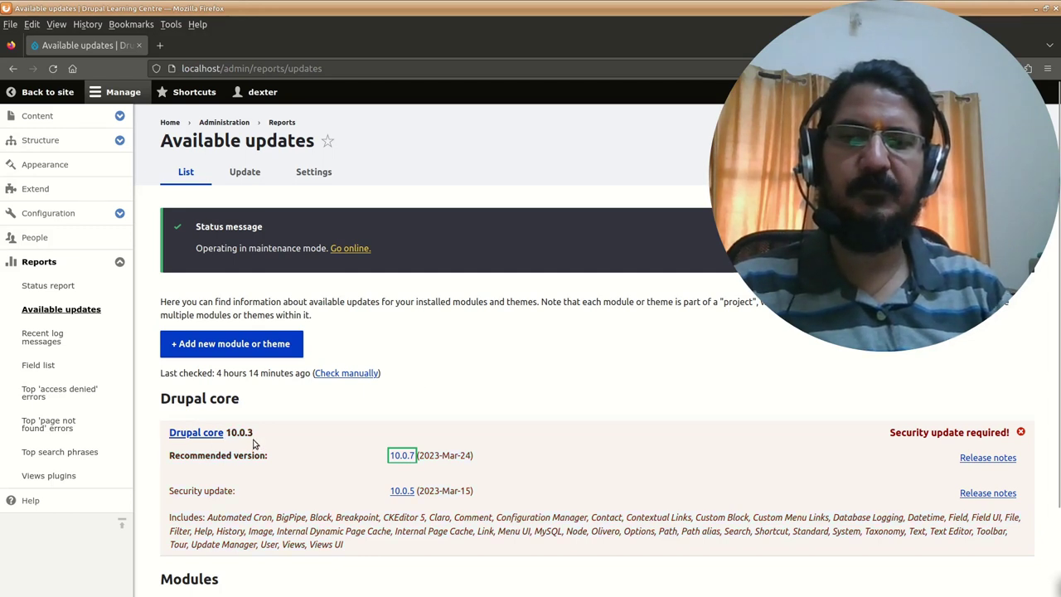
{"action": "left_click", "coordinate": [371, 466]}
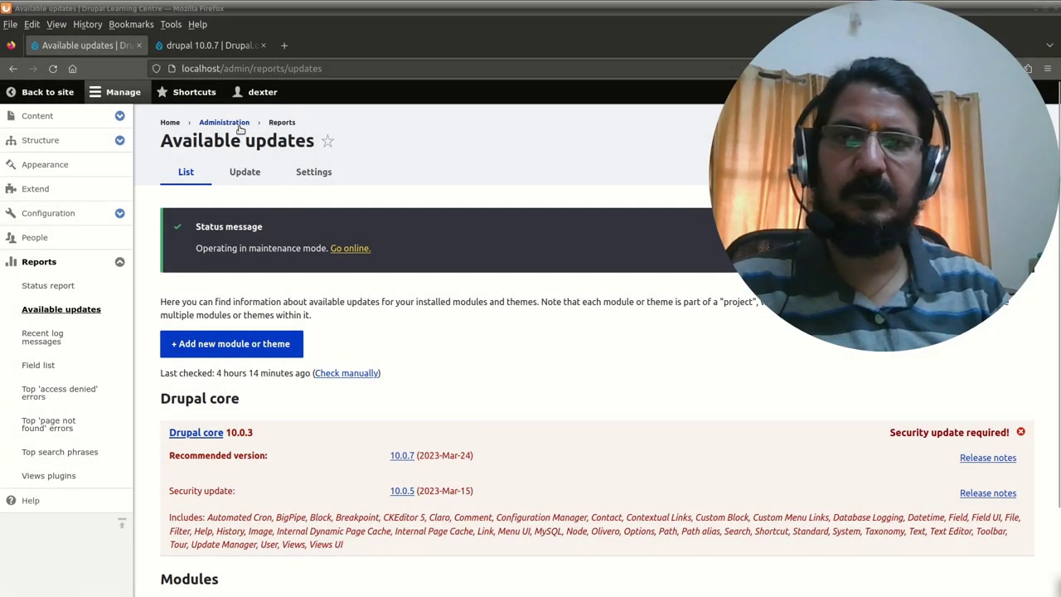
Pick 10.0.4 from the 10.0.7 page's Other releases and read its commands and notes.
{"action": "left_click", "coordinate": [207, 45]}
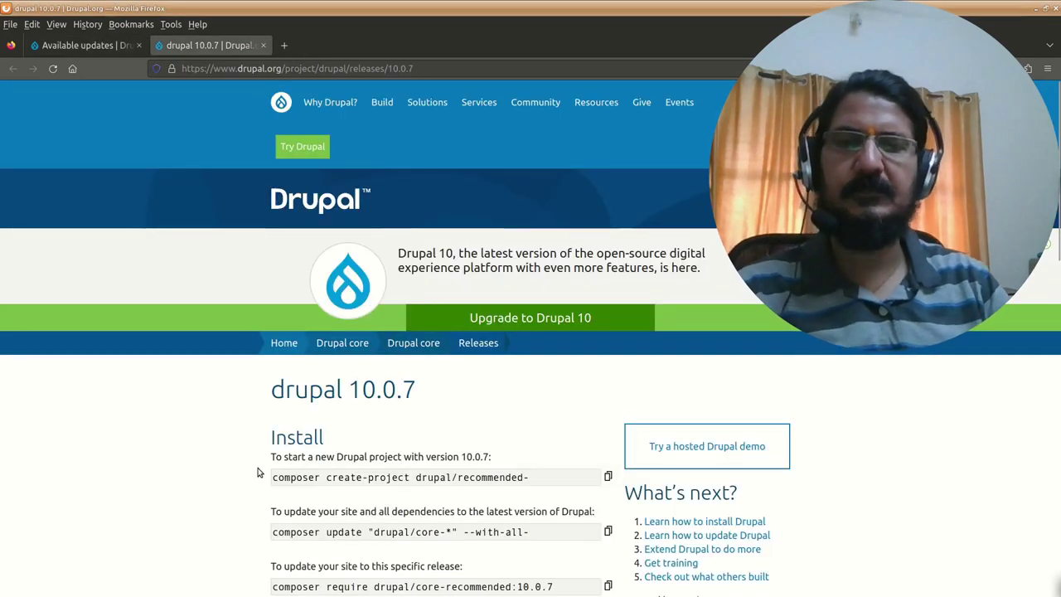
{"action": "scroll", "coordinate": [259, 472], "scroll_direction": "down", "scroll_amount": 5}
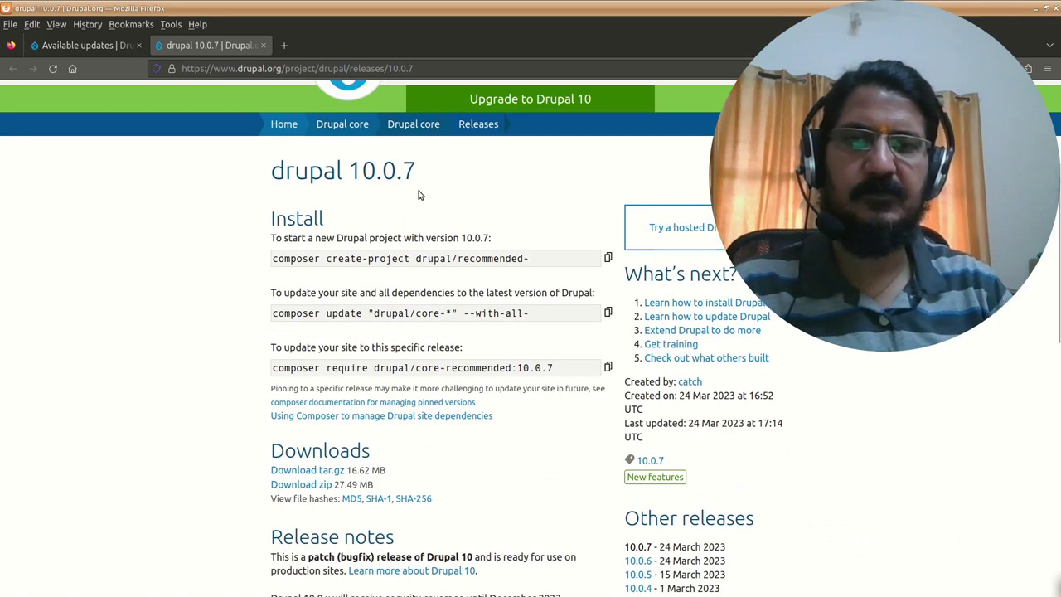
{"action": "scroll", "coordinate": [540, 410], "scroll_direction": "down", "scroll_amount": 1}
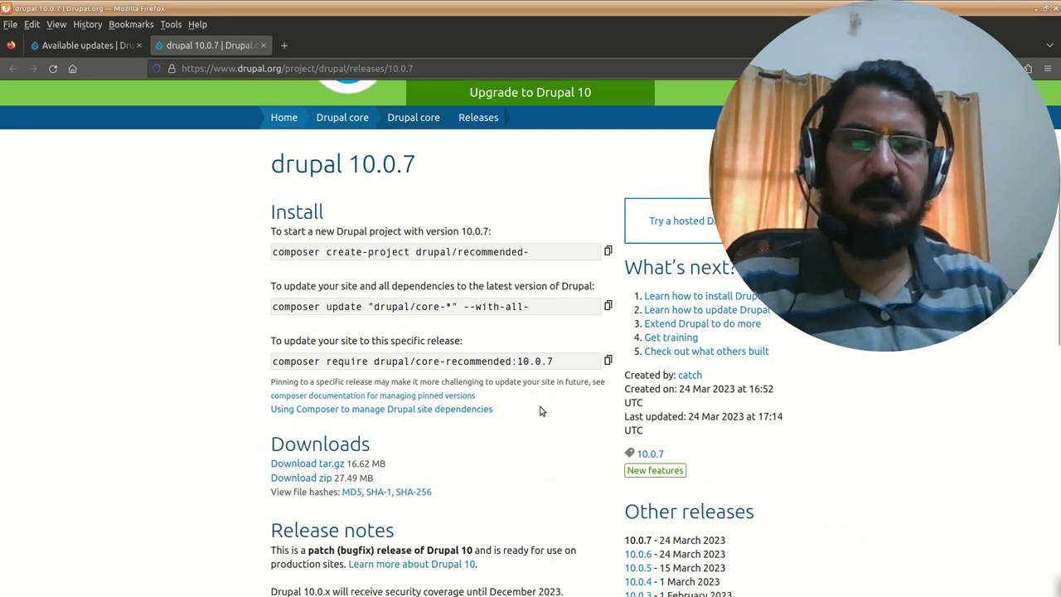
{"action": "scroll", "coordinate": [541, 411], "scroll_direction": "down", "scroll_amount": 5}
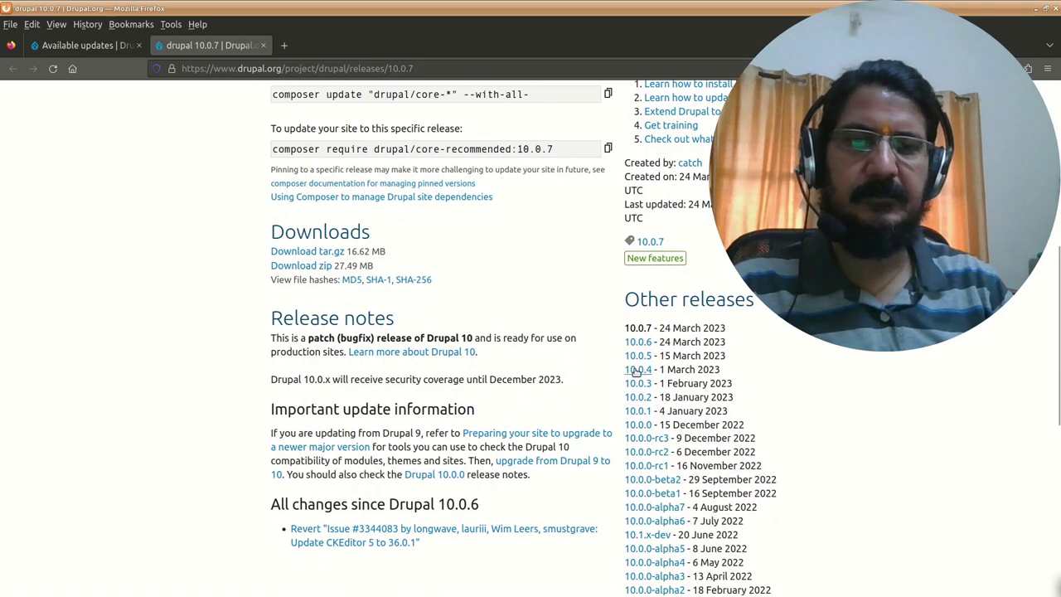
{"action": "left_click", "coordinate": [636, 369]}
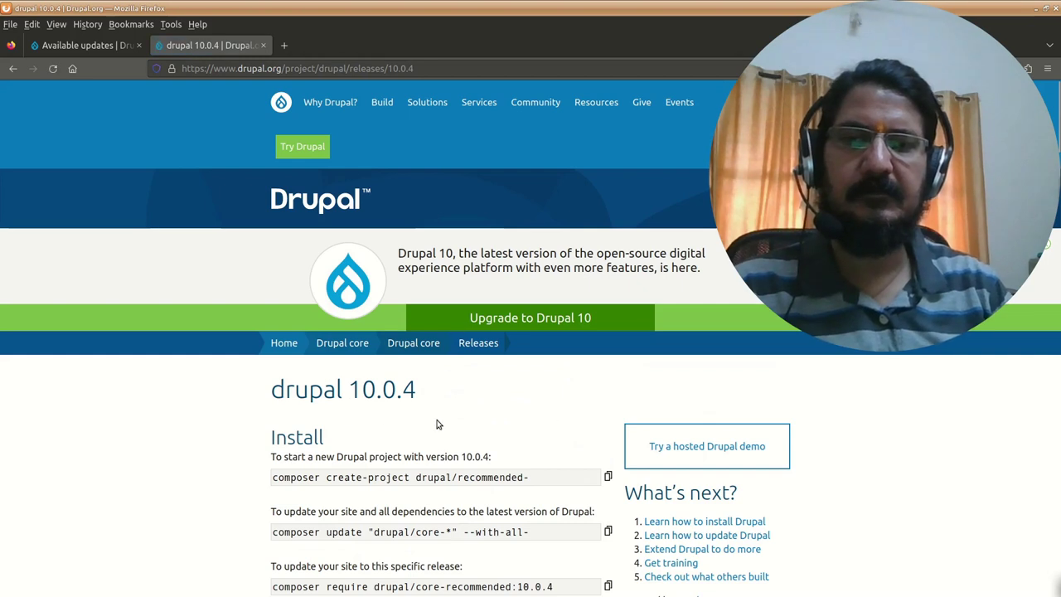
{"action": "scroll", "coordinate": [237, 436], "scroll_direction": "down", "scroll_amount": 4}
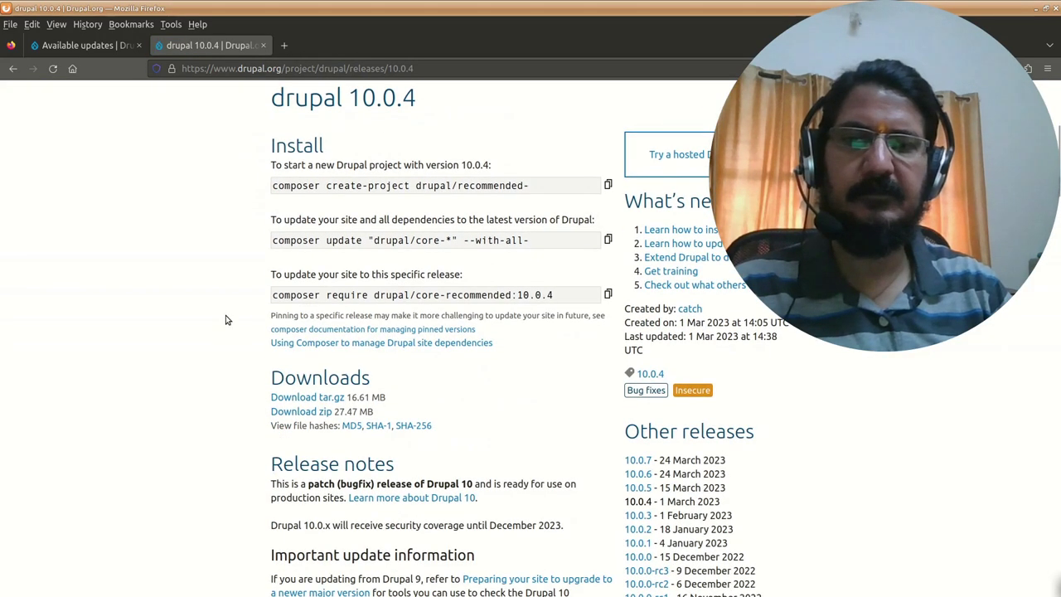
{"action": "scroll", "coordinate": [228, 321], "scroll_direction": "down", "scroll_amount": 2}
{"action": "scroll", "coordinate": [228, 321], "scroll_direction": "down", "scroll_amount": 3}
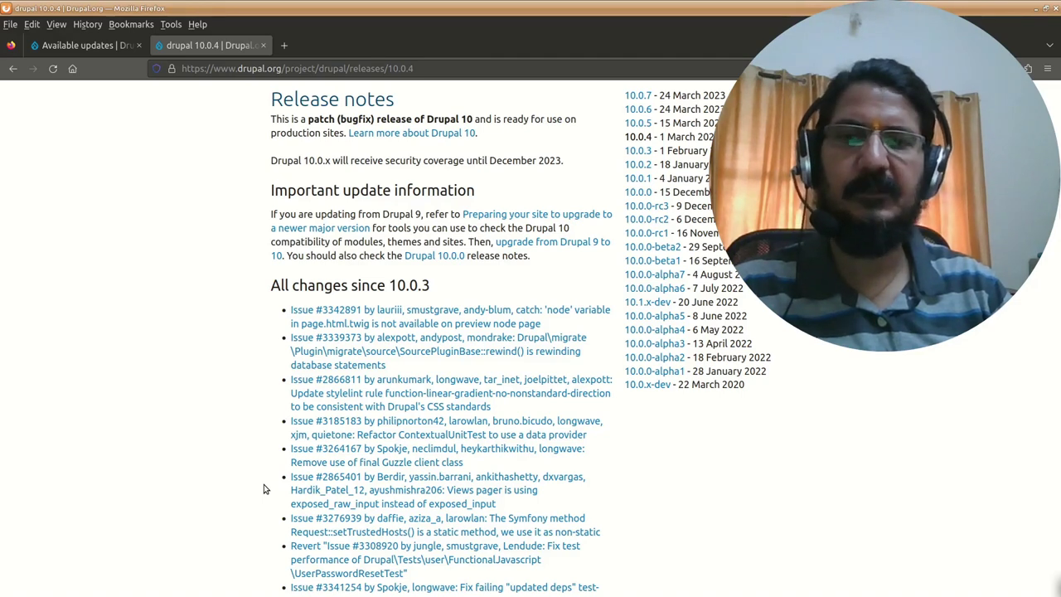
{"action": "scroll", "coordinate": [263, 489], "scroll_direction": "up", "scroll_amount": 2}
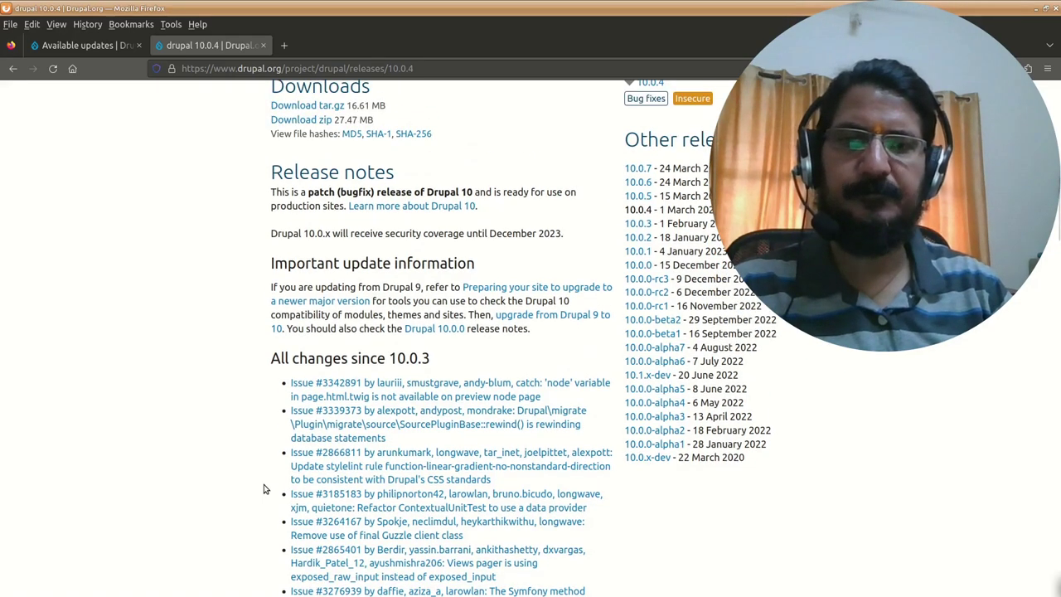
{"action": "scroll", "coordinate": [469, 466], "scroll_direction": "up", "scroll_amount": 7}
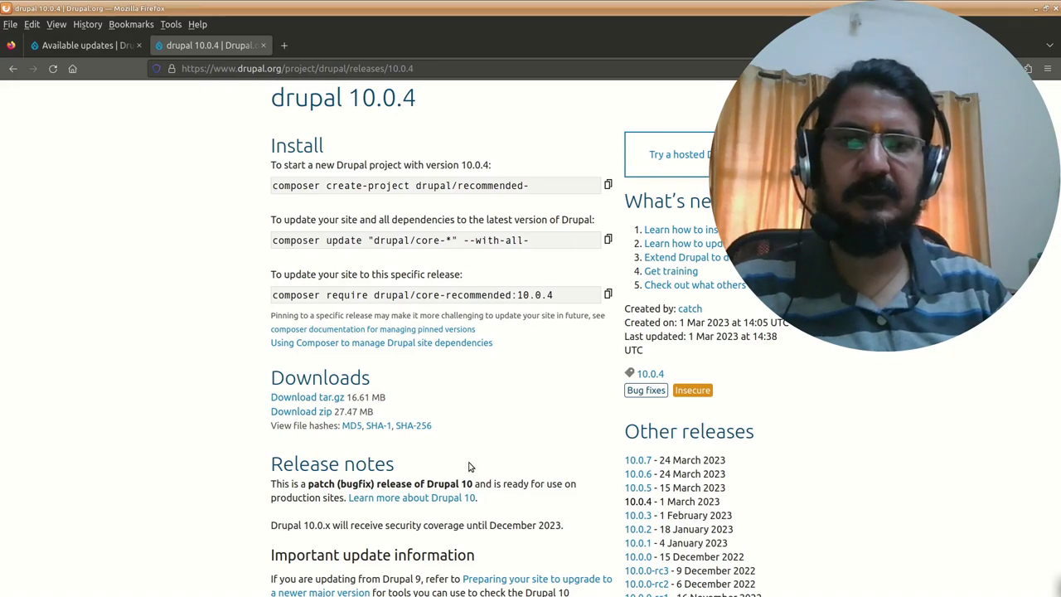
{"action": "scroll", "coordinate": [457, 391], "scroll_direction": "up", "scroll_amount": 4}
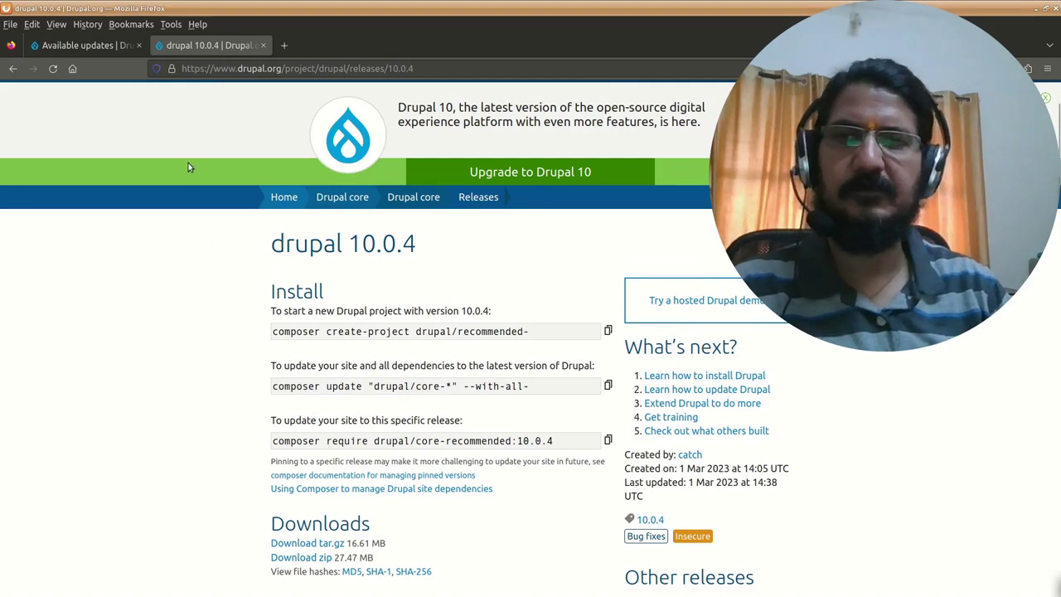
Check the maintenance message under Configuration > Development > Maintenance mode, then open Performance settings.
{"action": "left_click", "coordinate": [96, 44]}
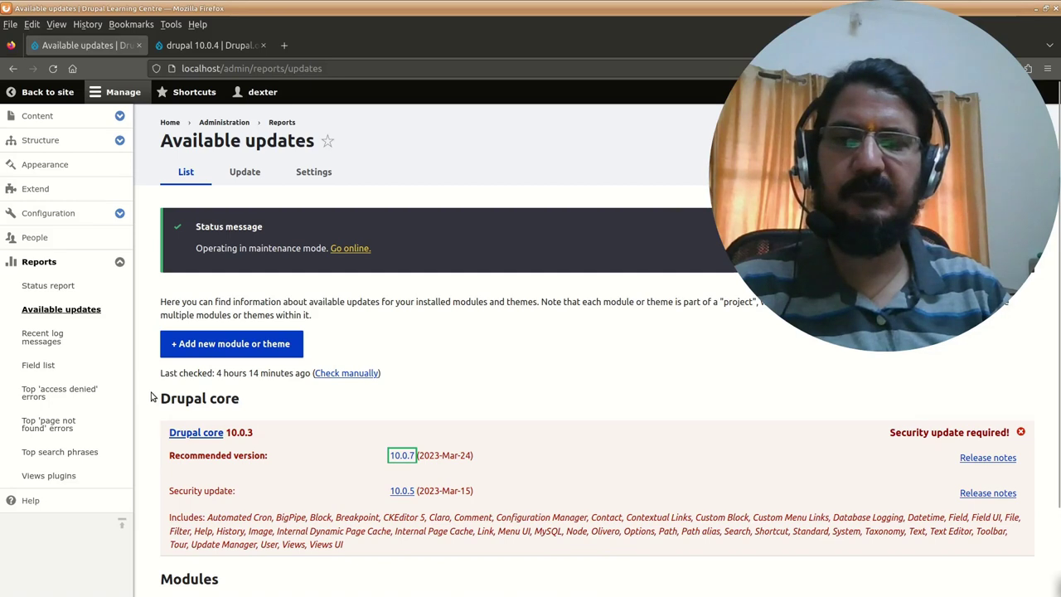
{"action": "left_click", "coordinate": [120, 213]}
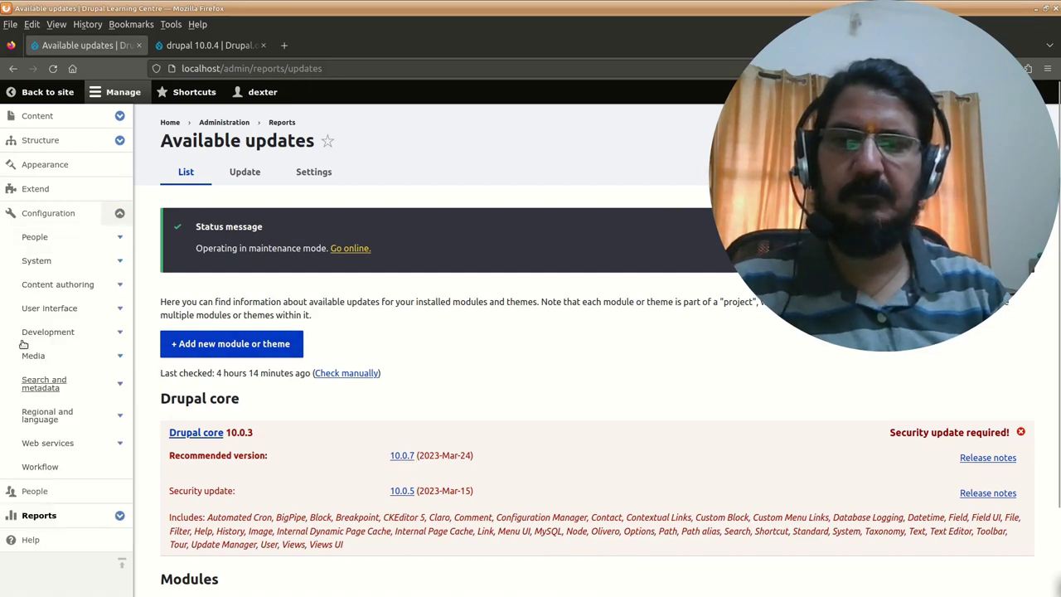
{"action": "left_click", "coordinate": [75, 335]}
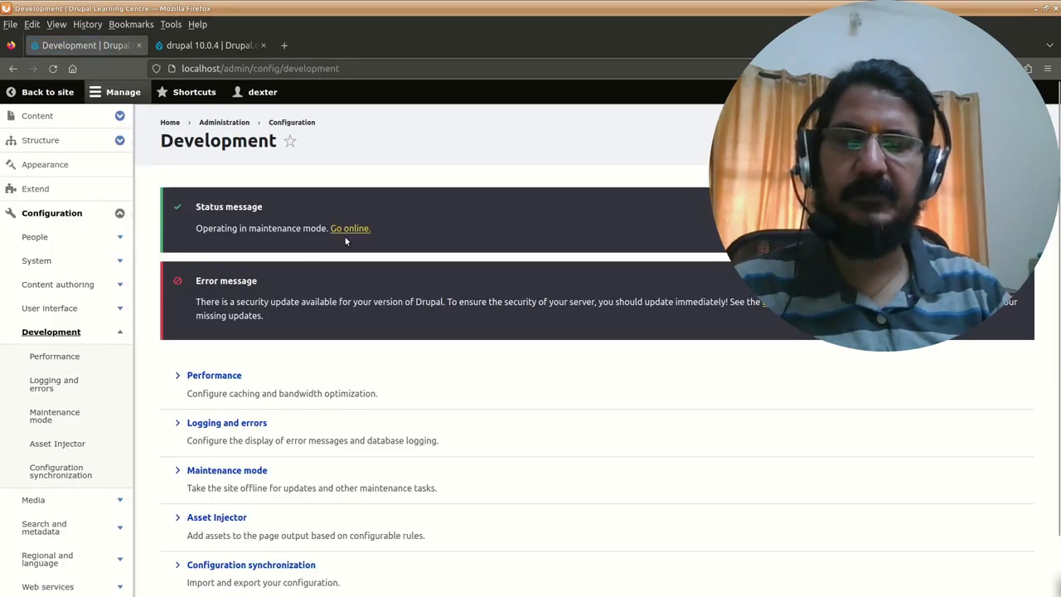
{"action": "scroll", "coordinate": [434, 379], "scroll_direction": "down", "scroll_amount": 1}
{"action": "scroll", "coordinate": [273, 431], "scroll_direction": "up", "scroll_amount": 1}
{"action": "scroll", "coordinate": [217, 409], "scroll_direction": "down", "scroll_amount": 1}
{"action": "left_click", "coordinate": [217, 409]}
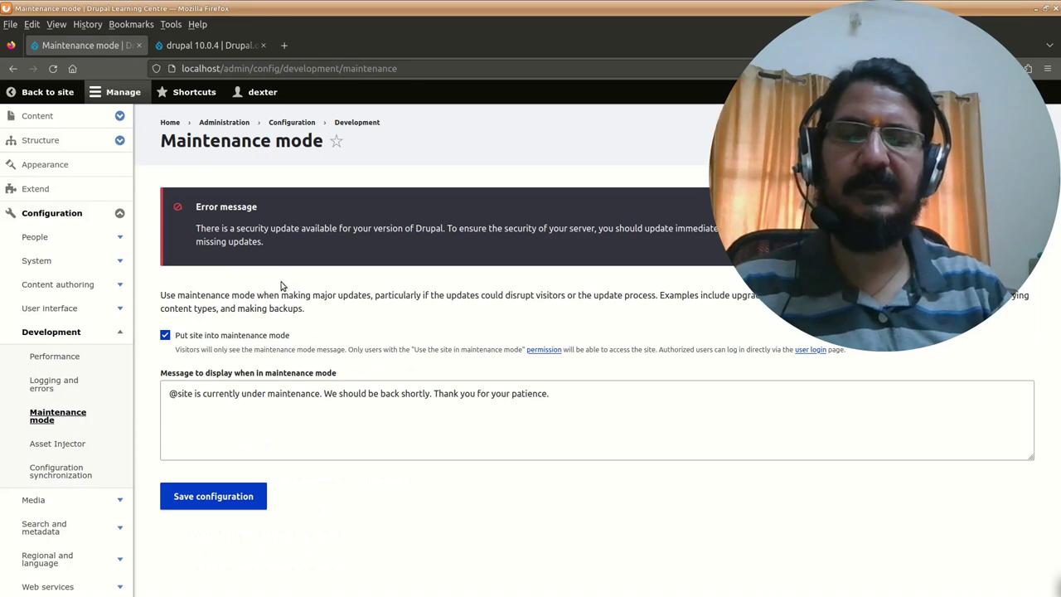
{"action": "left_click", "coordinate": [240, 394]}
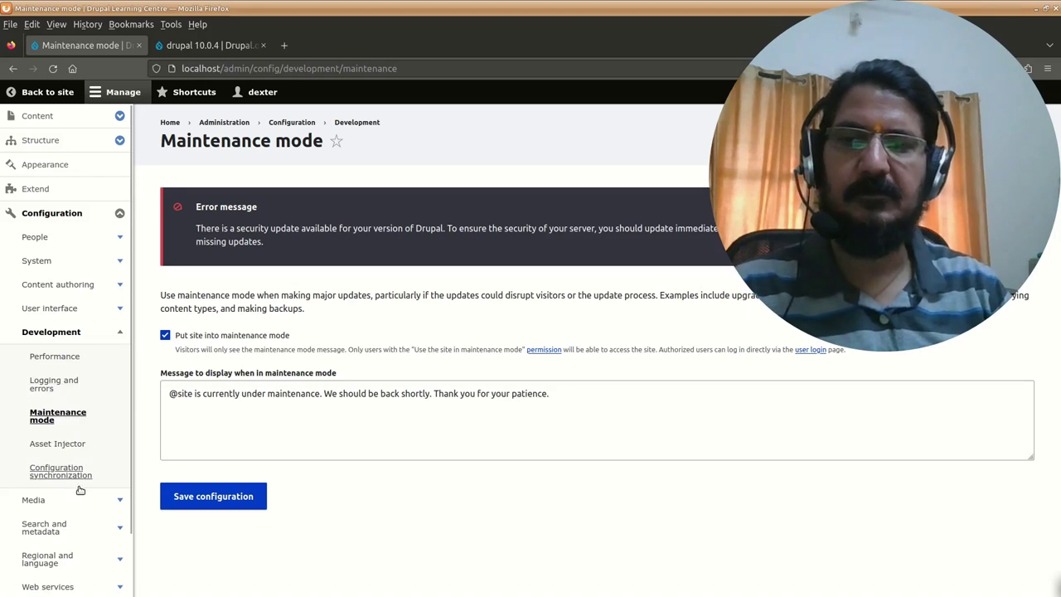
{"action": "left_click", "coordinate": [55, 356]}
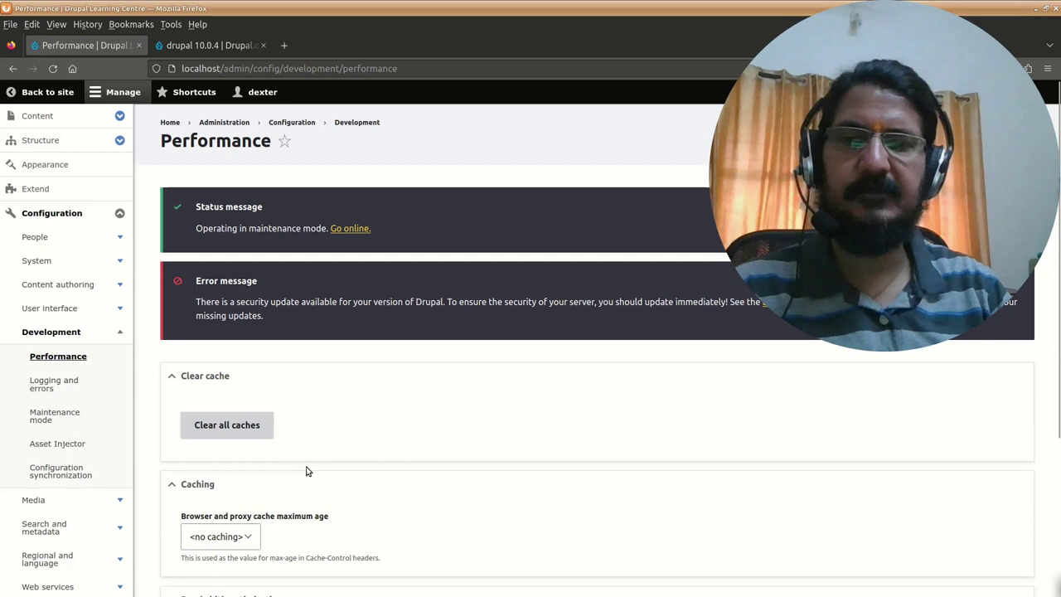
Clear all of the site's caches from the Performance page.
{"action": "left_click", "coordinate": [245, 425]}
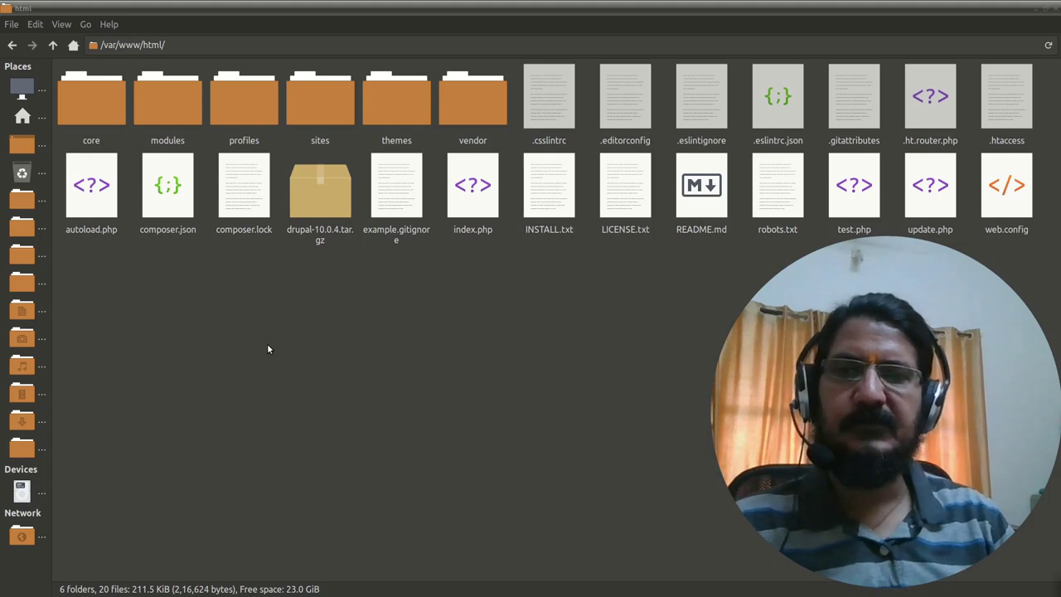
Select the core and vendor folders together in /var/www/html.
{"action": "left_click", "coordinate": [93, 118]}
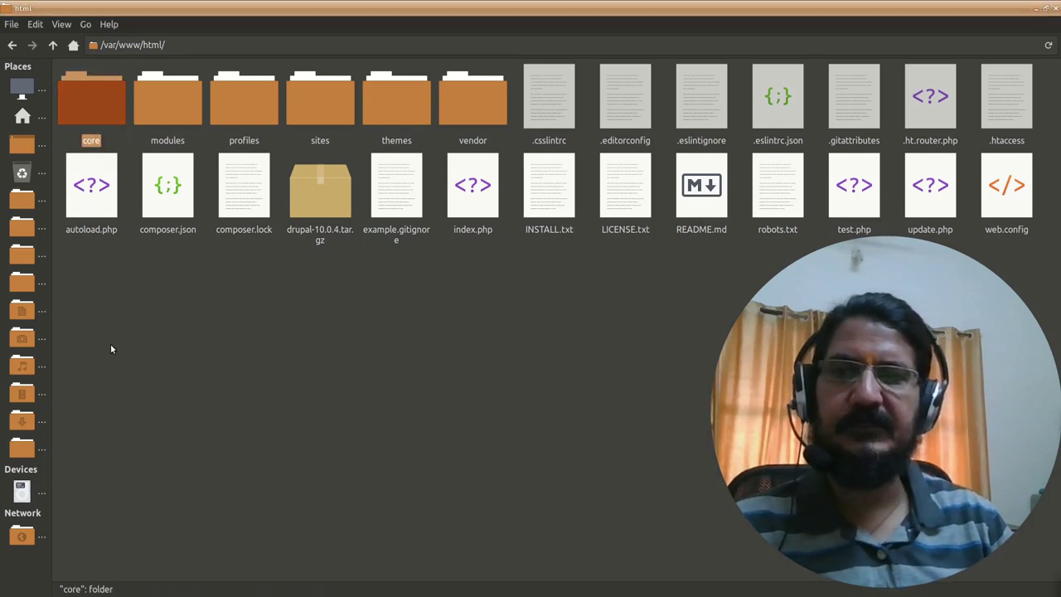
{"action": "left_click", "coordinate": [472, 112], "text": "ctrl"}
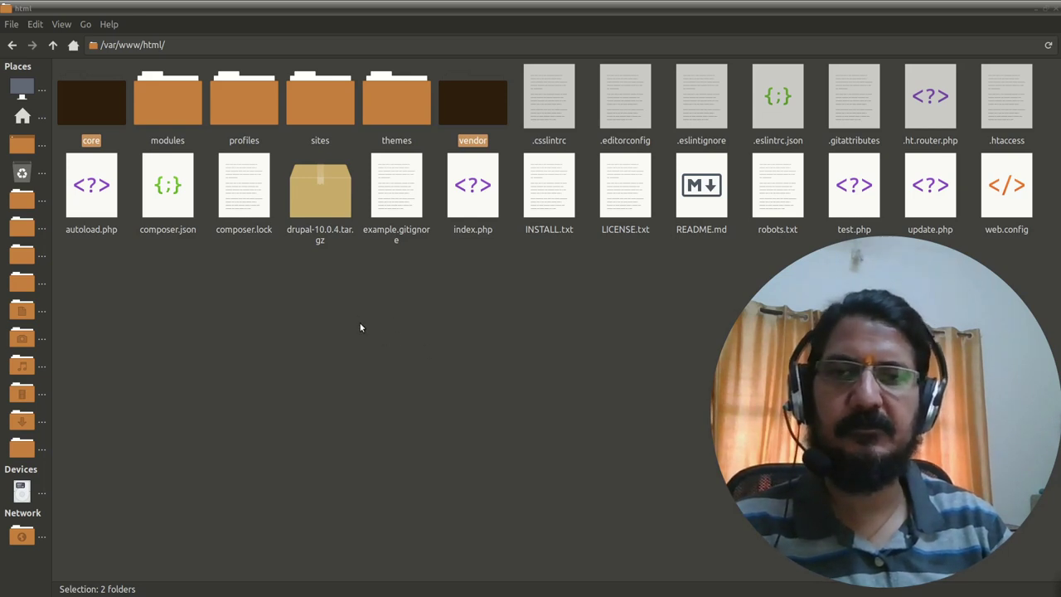
Permanently delete the selected core and vendor folders.
{"action": "right_click", "coordinate": [477, 113]}
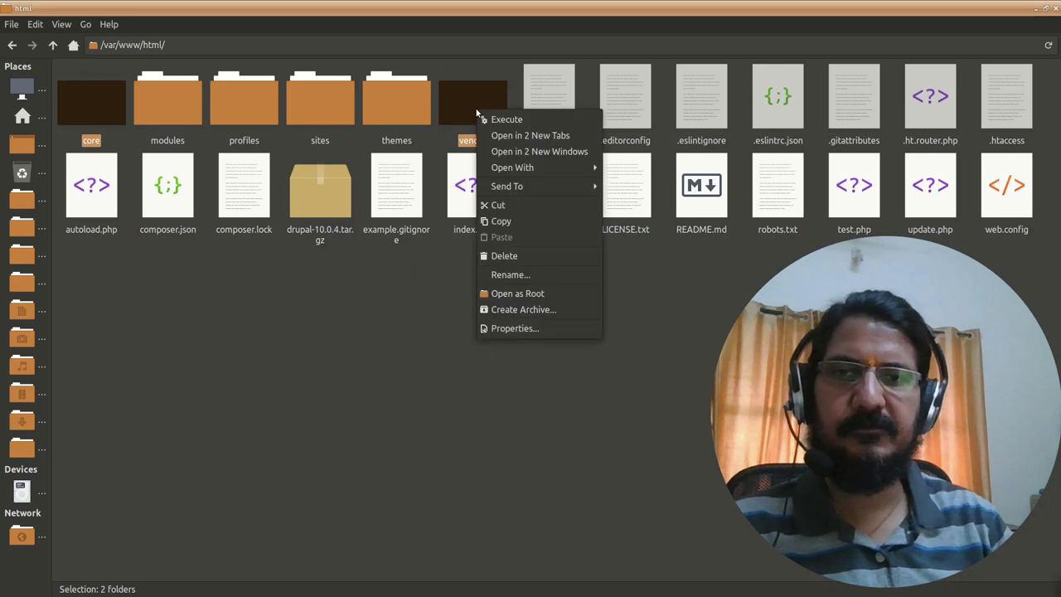
{"action": "left_click", "coordinate": [496, 257]}
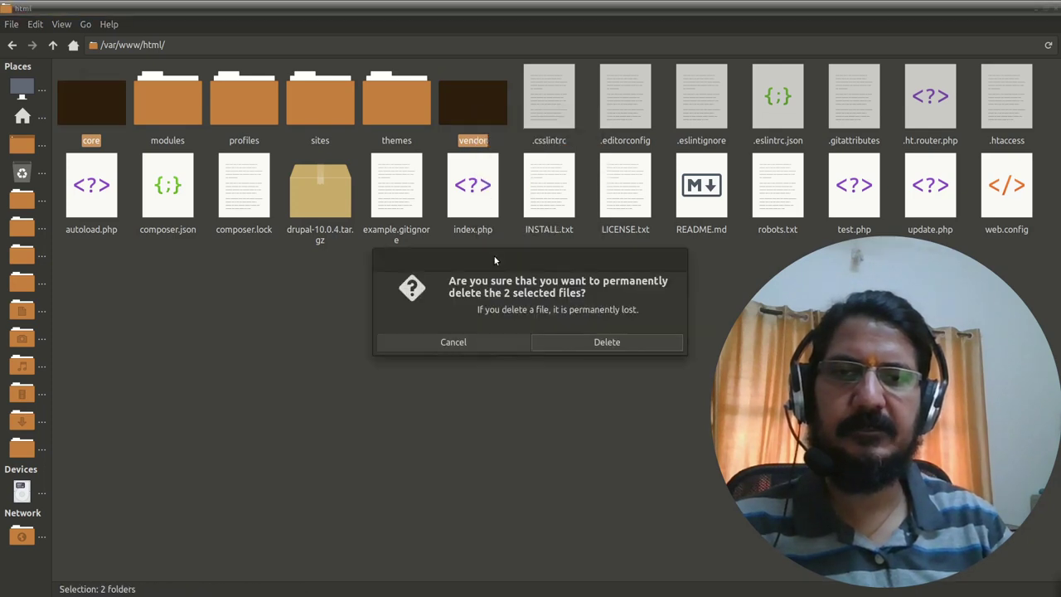
{"action": "left_click", "coordinate": [579, 341]}
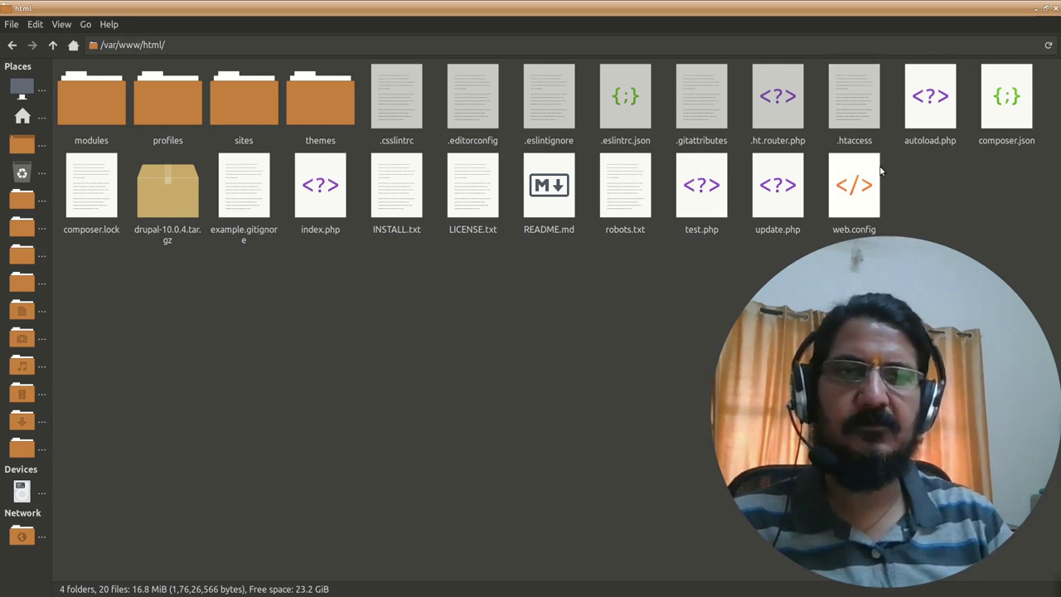
Permanently delete the 19 old root files from .csslintrc to web.config, keeping the drupal-10.0.4 tarball.
{"action": "left_click", "coordinate": [401, 120]}
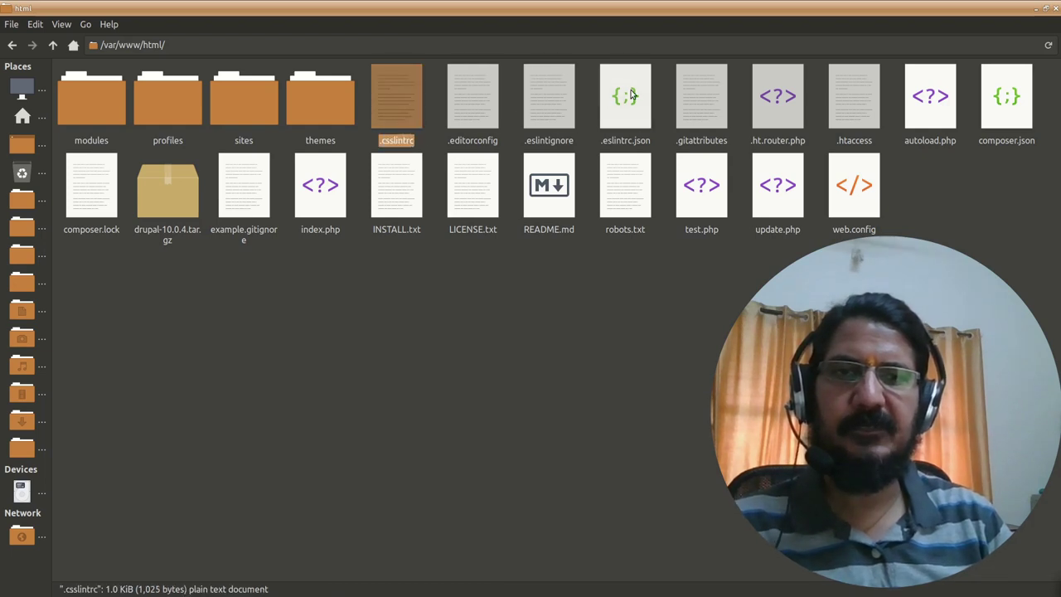
{"action": "left_click", "coordinate": [850, 196], "text": "shift"}
{"action": "left_click", "coordinate": [173, 200], "text": "ctrl"}
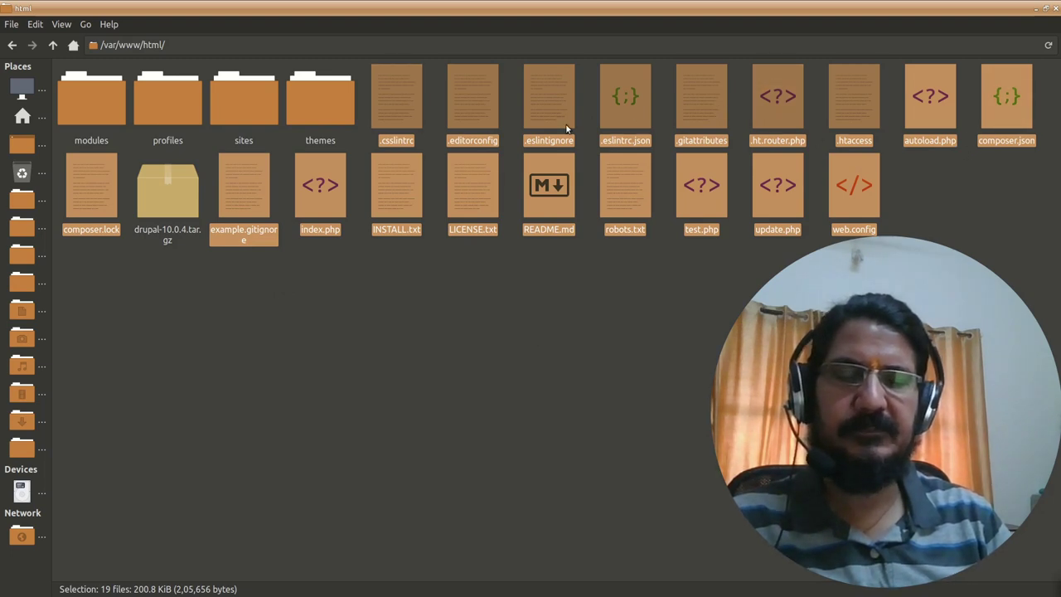
{"action": "right_click", "coordinate": [329, 189]}
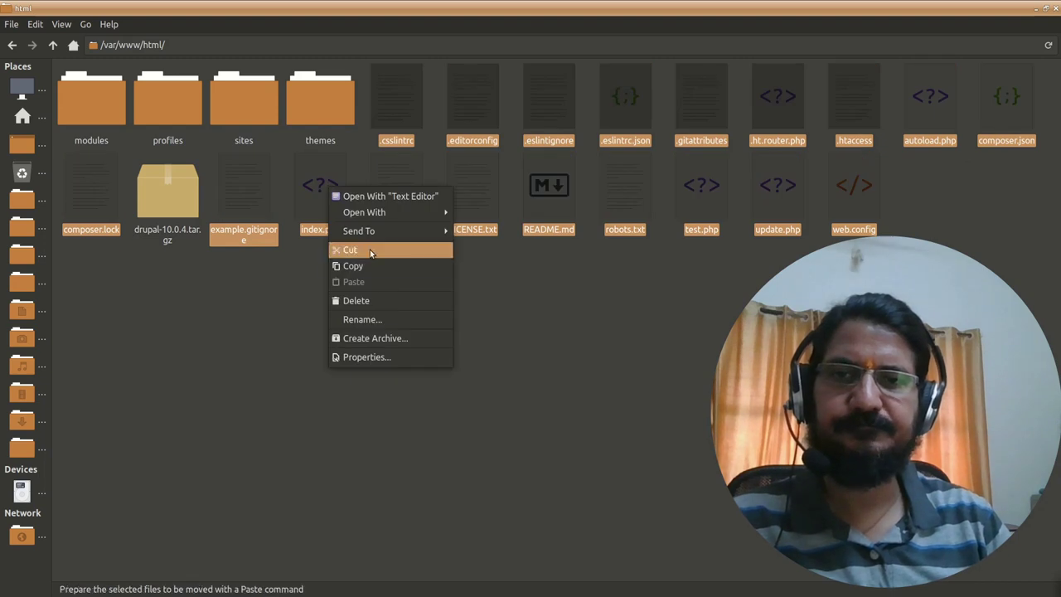
{"action": "left_click", "coordinate": [393, 306]}
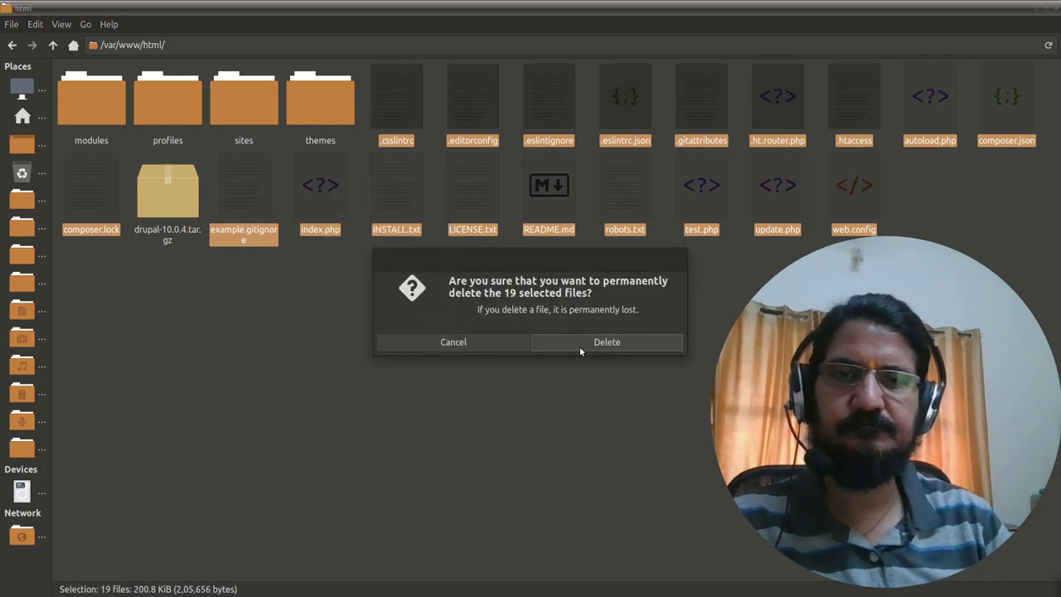
{"action": "left_click", "coordinate": [579, 345]}
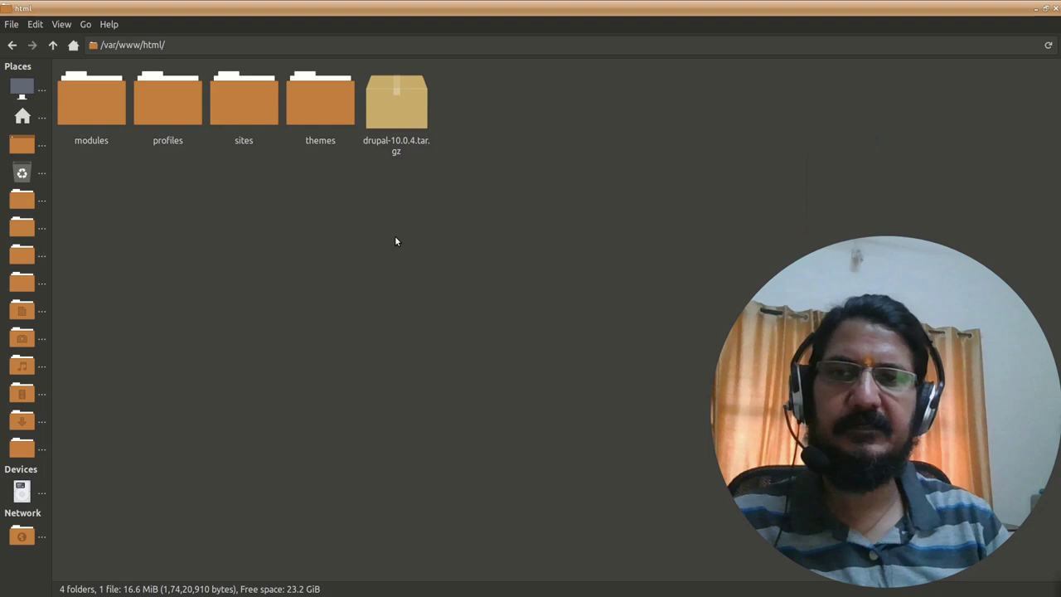
Extract drupal-10.0.4.tar.gz in place, producing a drupal-10.0.4 folder in /var/www/html.
{"action": "left_click", "coordinate": [392, 123]}
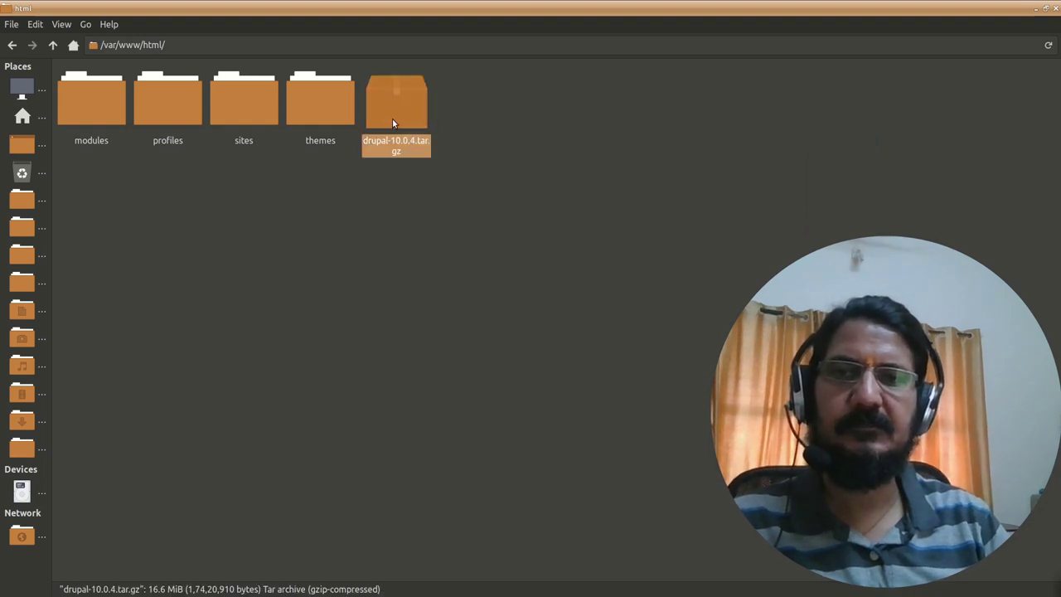
{"action": "right_click", "coordinate": [393, 123]}
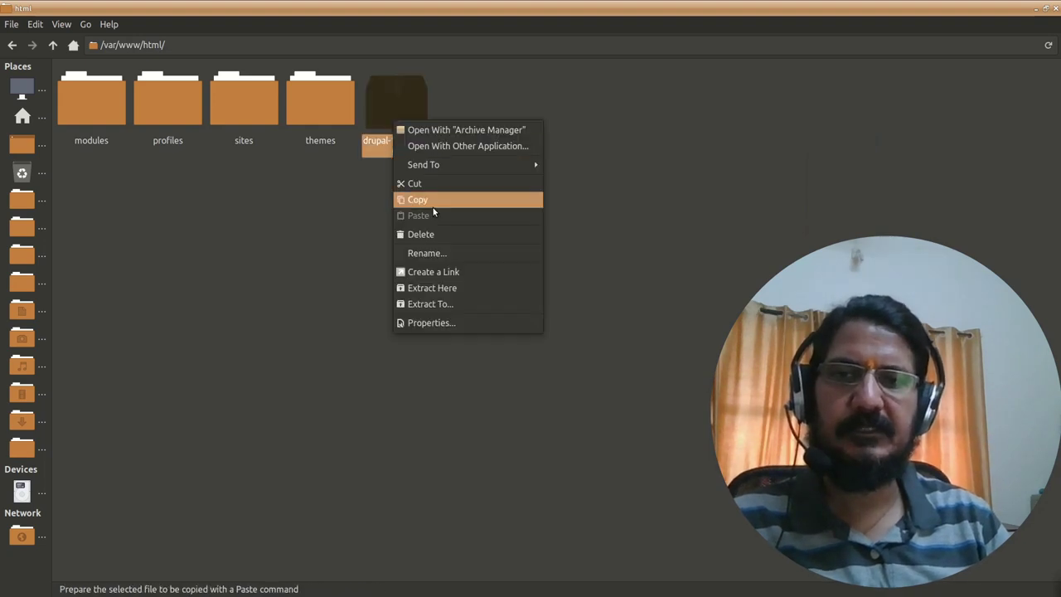
{"action": "left_click", "coordinate": [485, 289]}
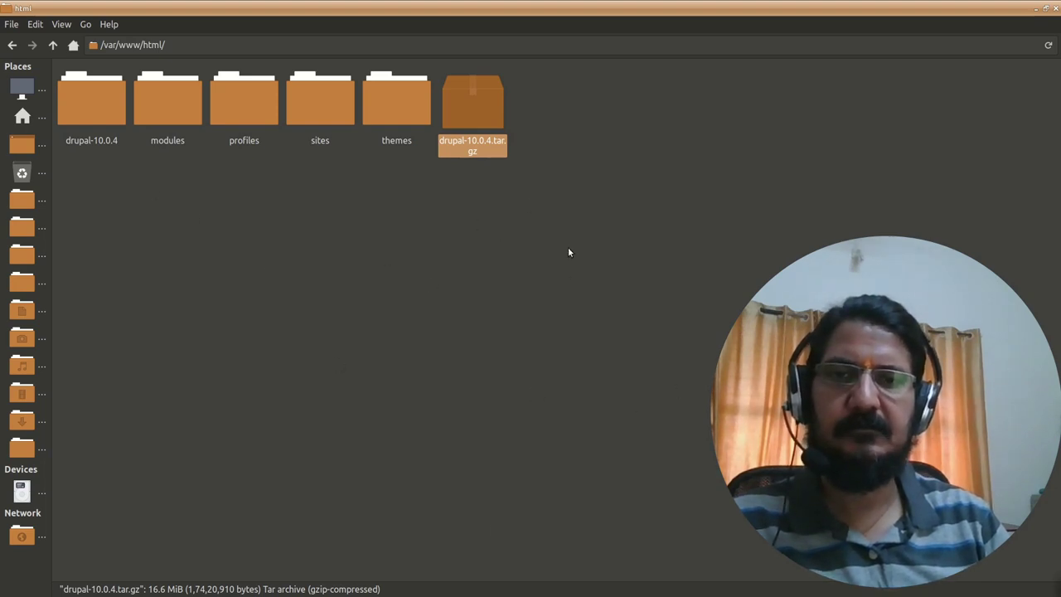
Inside drupal-10.0.4, cut the core and vendor folders plus the 18 root files.
{"action": "double_click", "coordinate": [107, 108]}
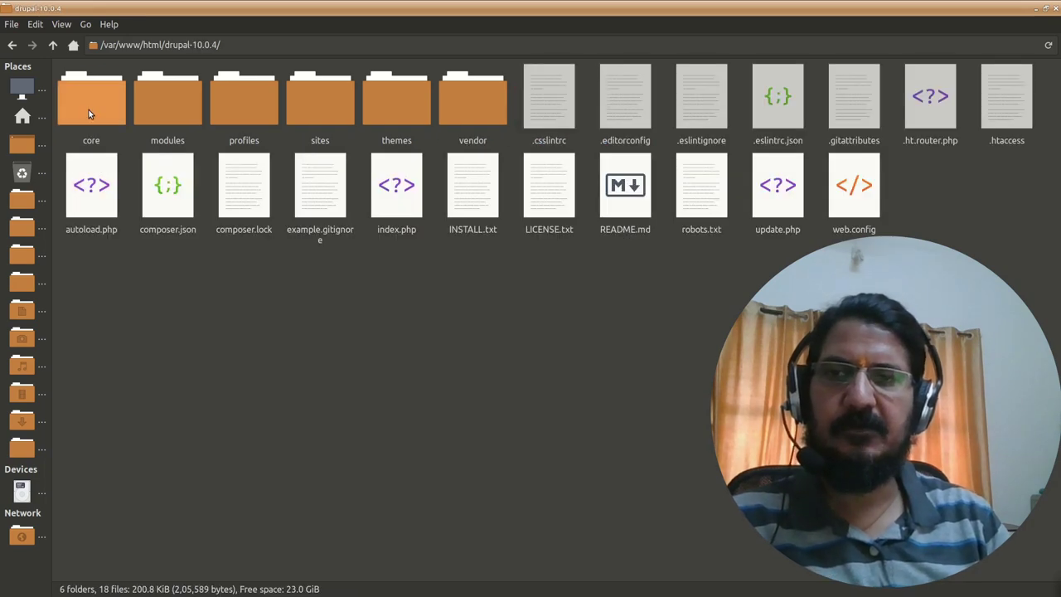
{"action": "left_click", "coordinate": [89, 109]}
{"action": "left_click", "coordinate": [473, 113], "text": "ctrl"}
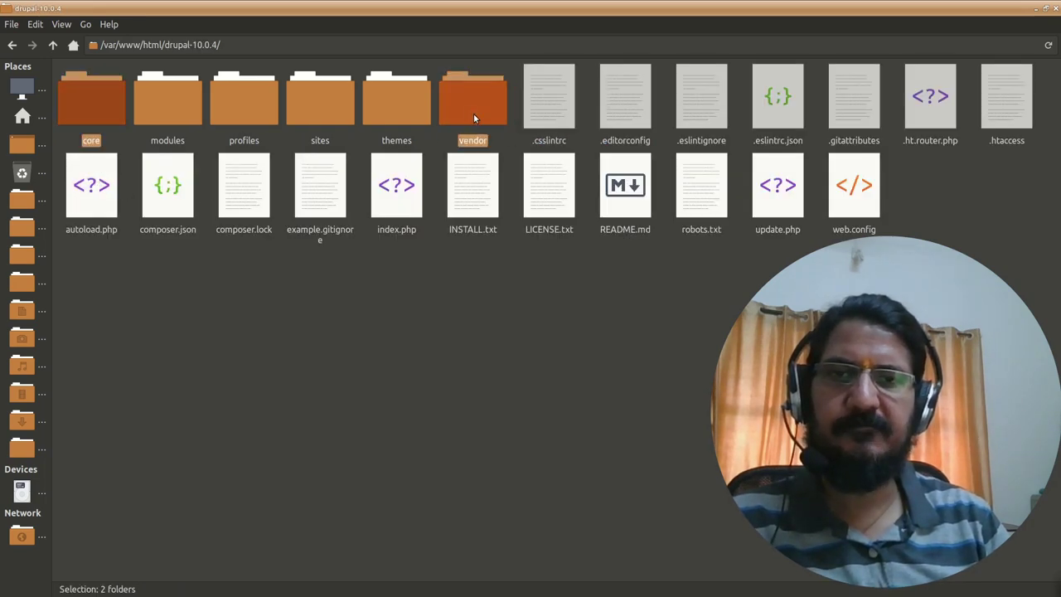
{"action": "left_click", "coordinate": [848, 201], "text": "shift"}
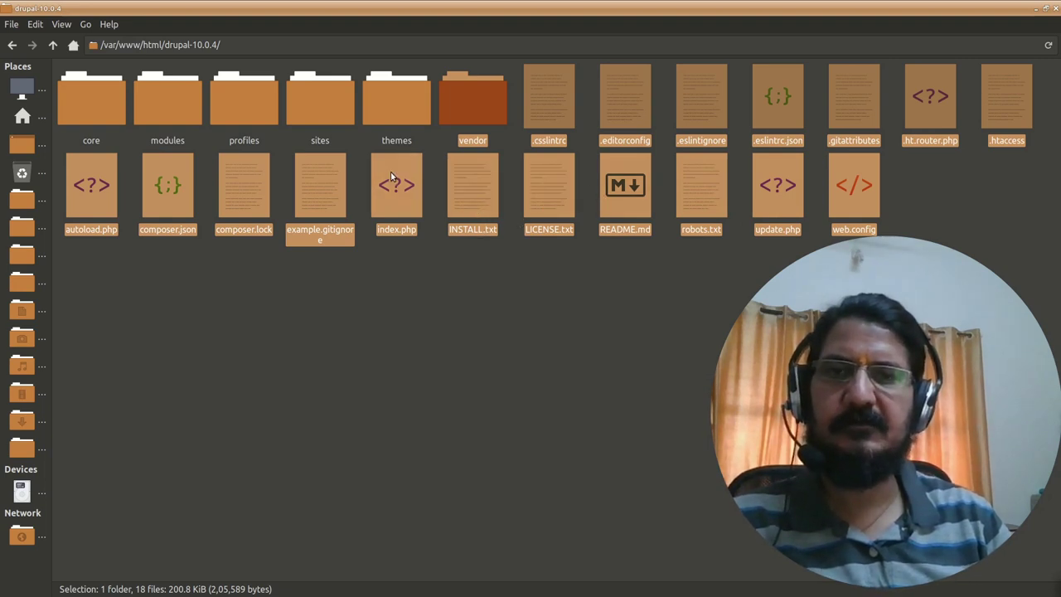
{"action": "left_click", "coordinate": [106, 105], "text": "ctrl"}
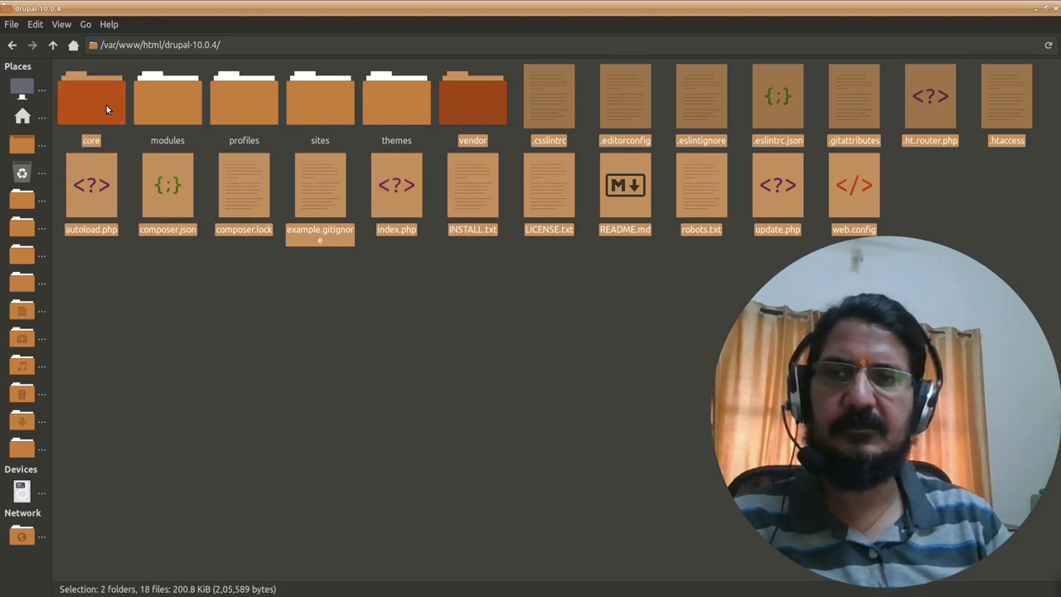
{"action": "right_click", "coordinate": [483, 114]}
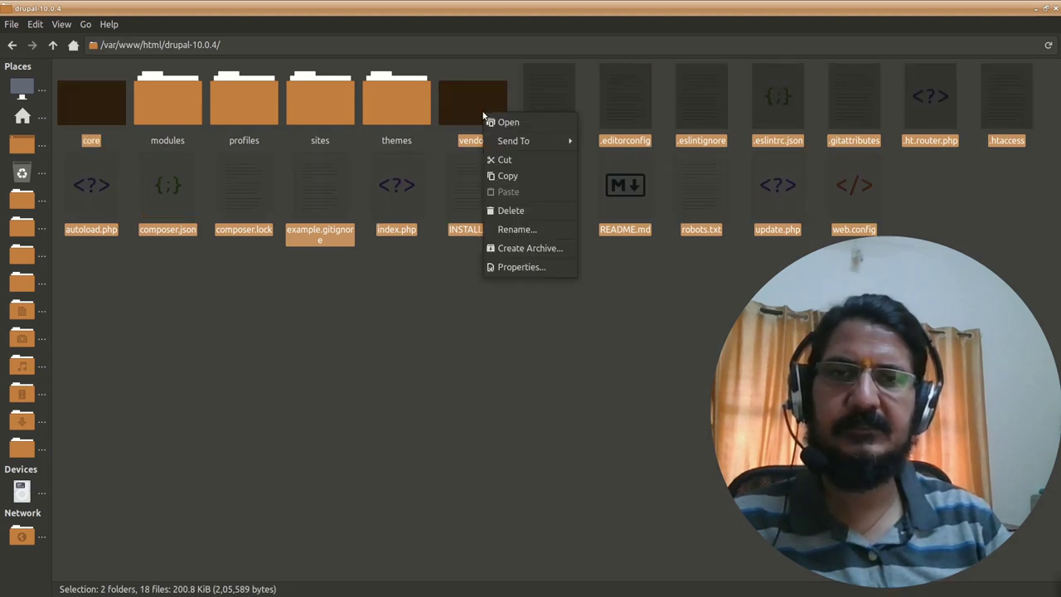
{"action": "left_click", "coordinate": [527, 159]}
Paste the cut items into the parent /var/www/html folder.
{"action": "left_click", "coordinate": [52, 45]}
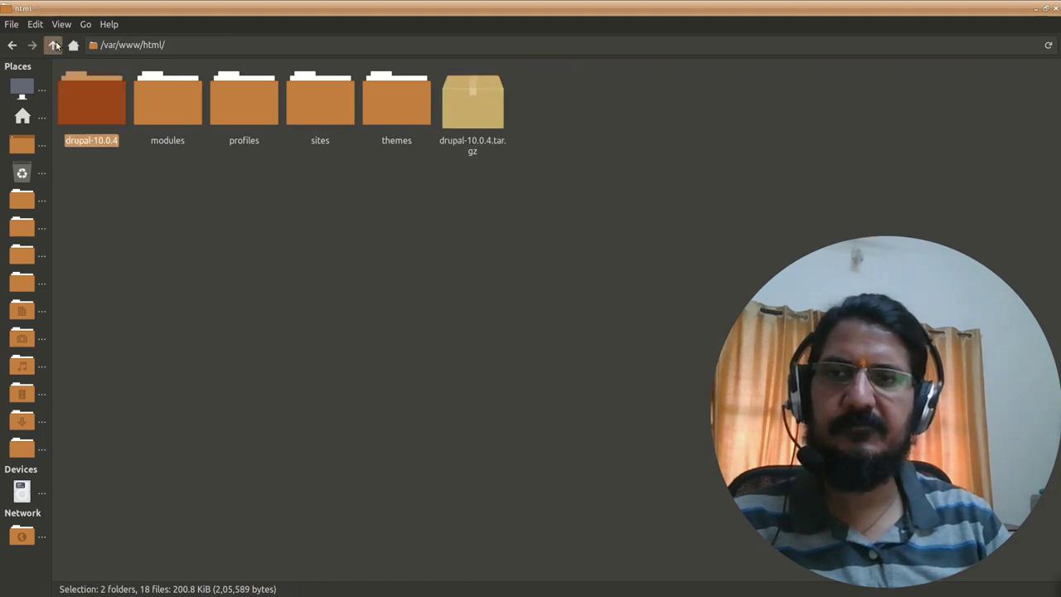
{"action": "right_click", "coordinate": [311, 183]}
{"action": "left_click", "coordinate": [344, 228]}
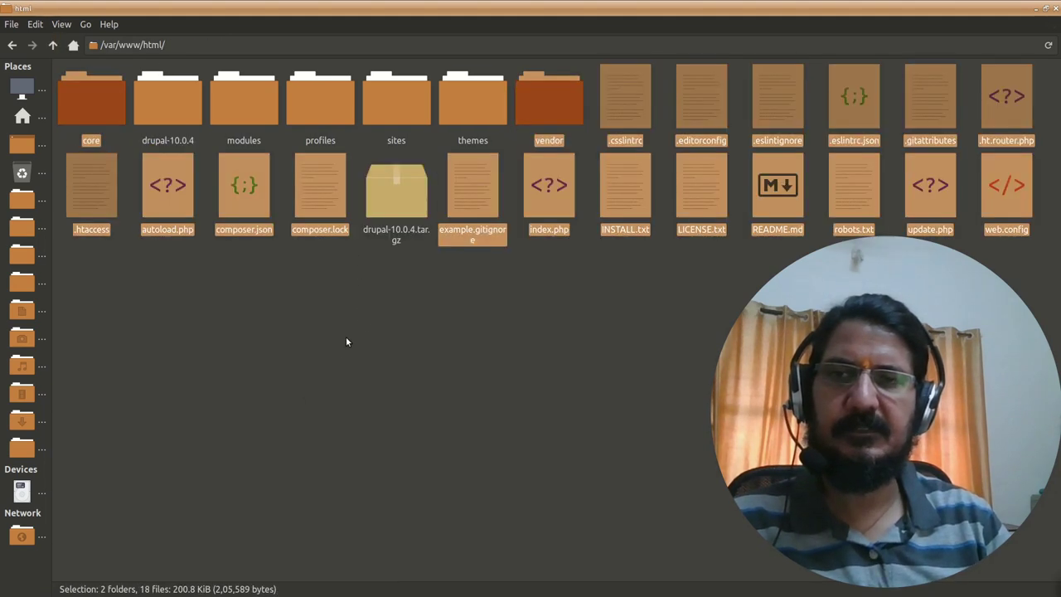
{"action": "left_click", "coordinate": [346, 341]}
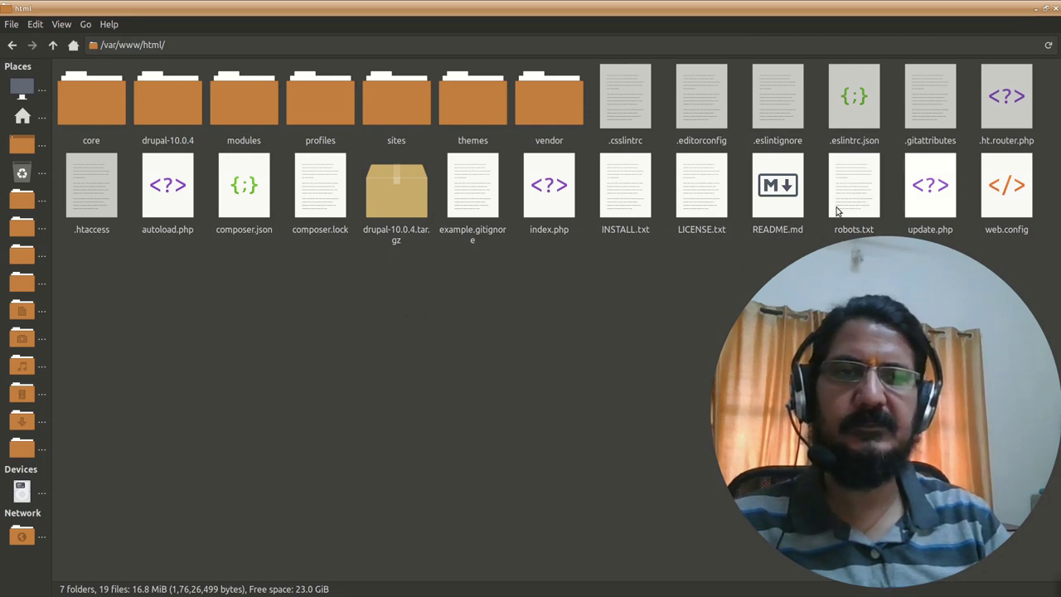
Load localhost/update.php in Firefox.
{"action": "left_click", "coordinate": [1033, 11]}
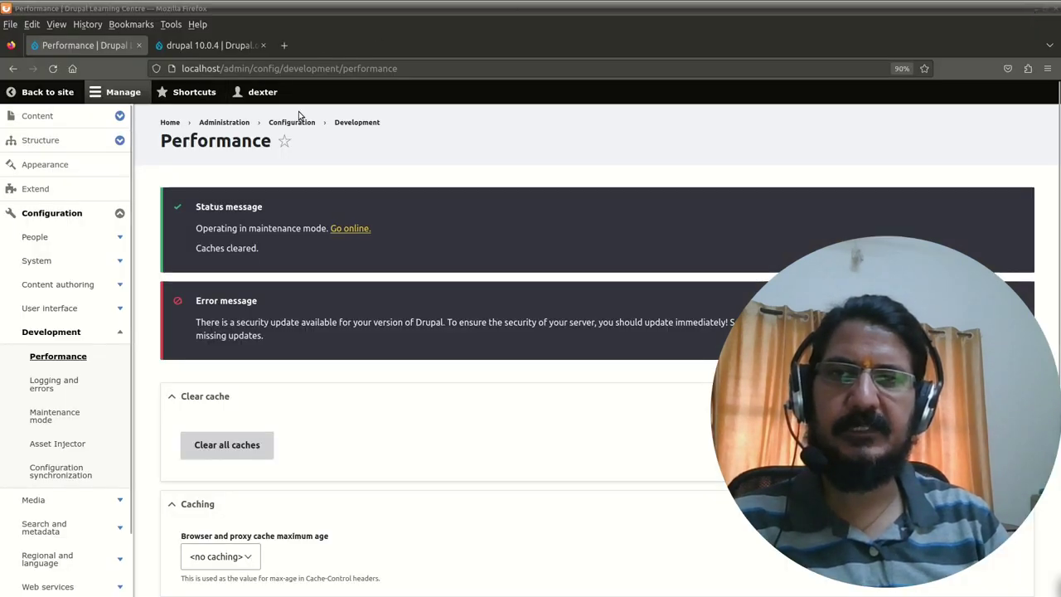
{"action": "left_click_drag", "start_coordinate": [224, 68], "coordinate": [450, 70]}
{"action": "type", "text": "upda"}
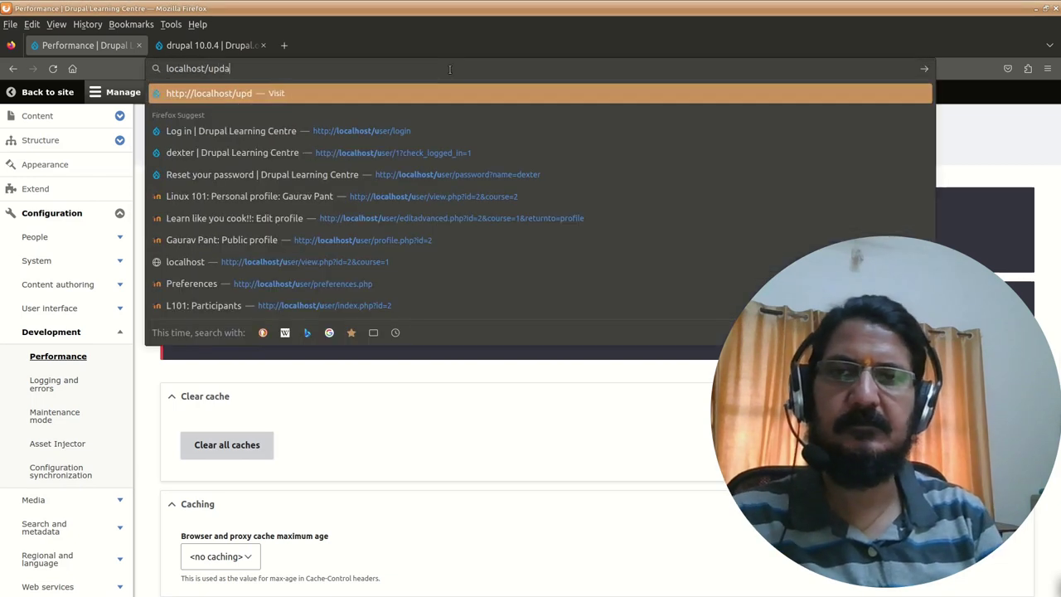
{"action": "type", "text": "te.php"}
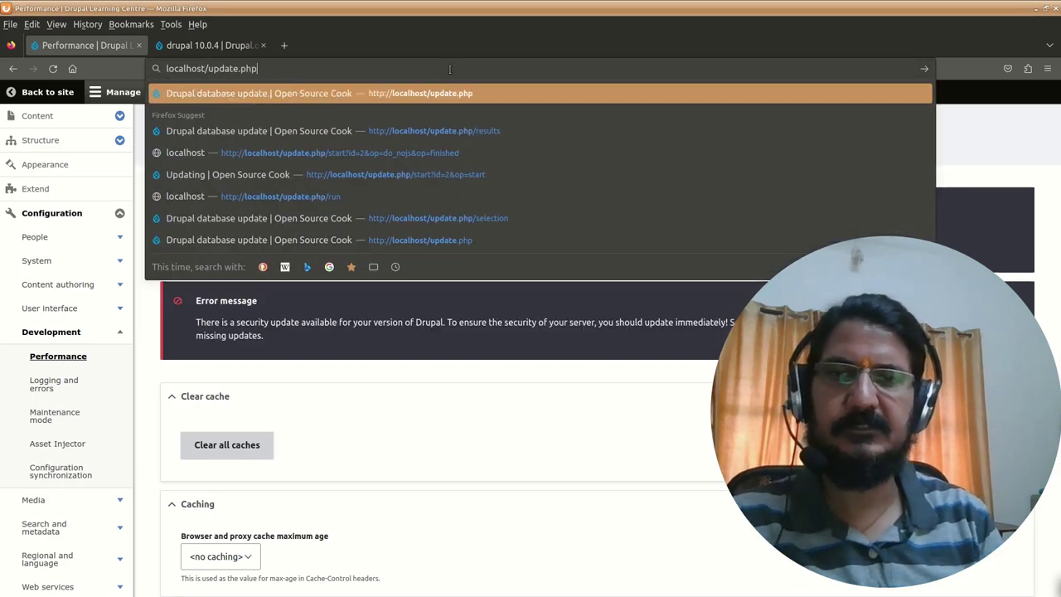
{"action": "key", "text": "Return"}
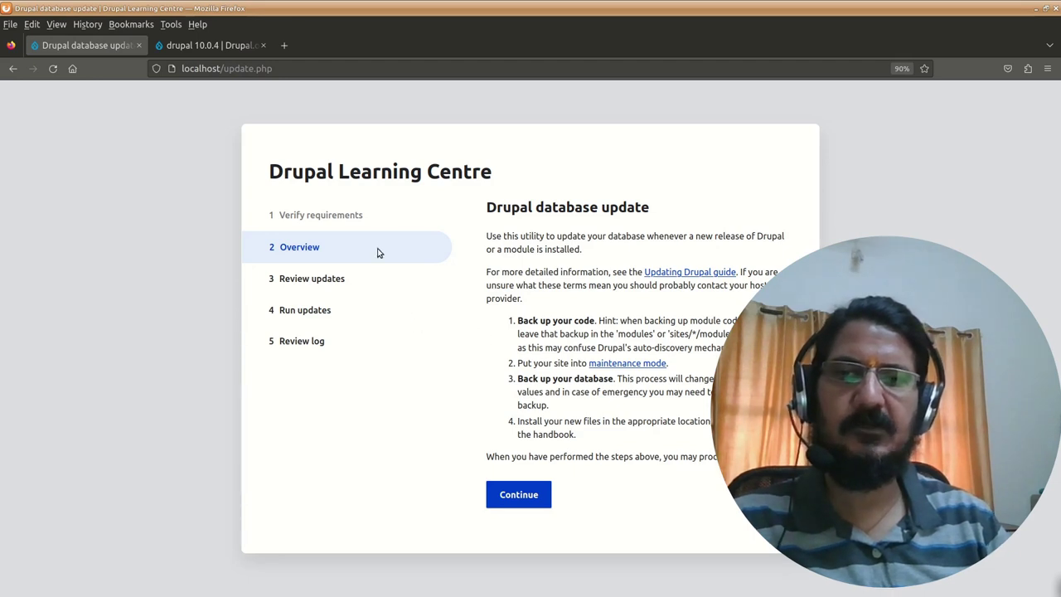
Continue past the overview and apply the pending database updates.
{"action": "left_click", "coordinate": [534, 497]}
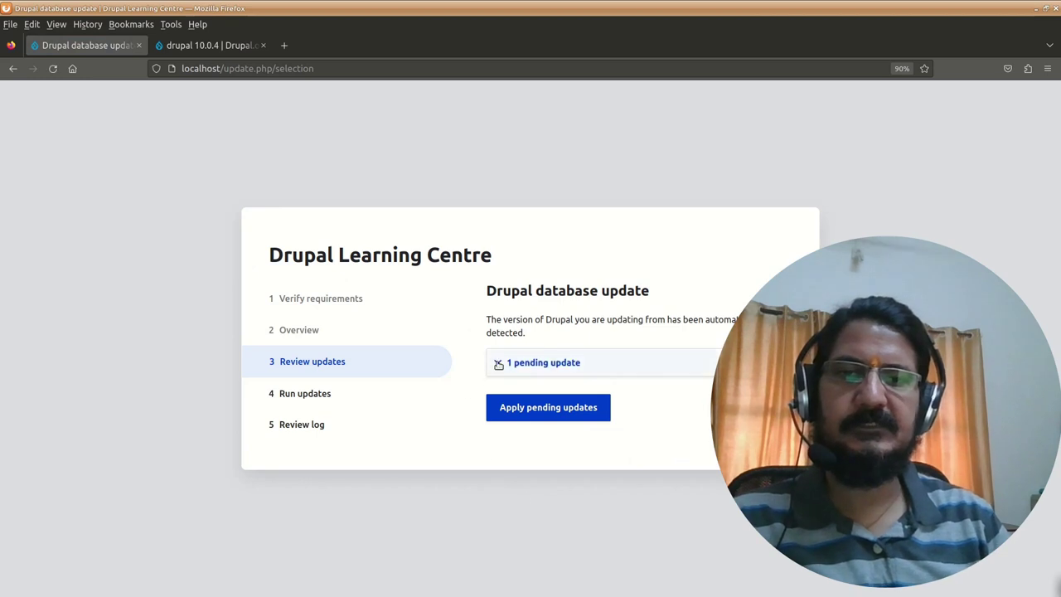
{"action": "left_click", "coordinate": [498, 363]}
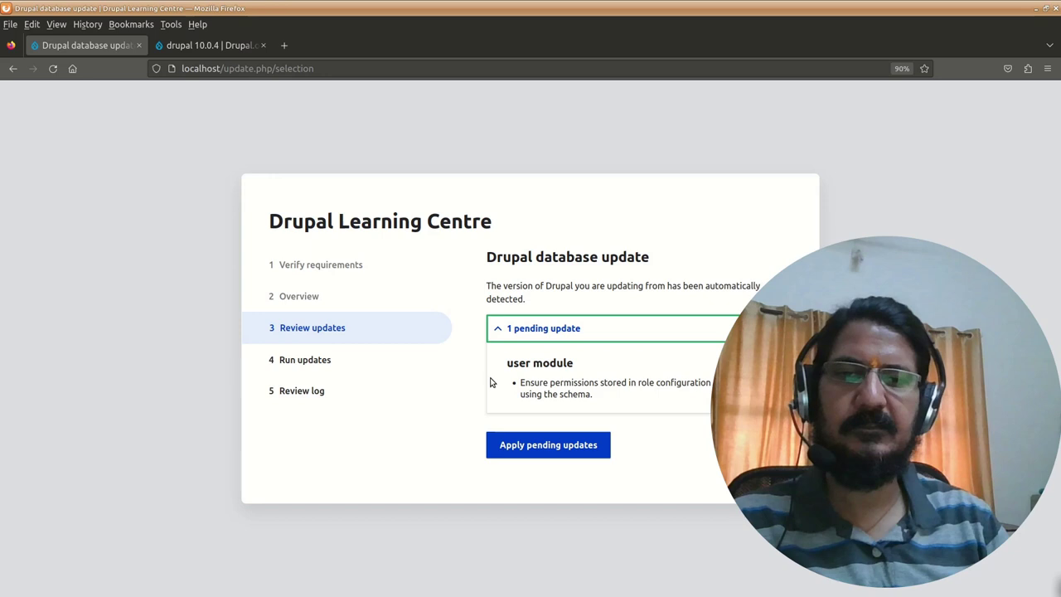
{"action": "left_click", "coordinate": [532, 453]}
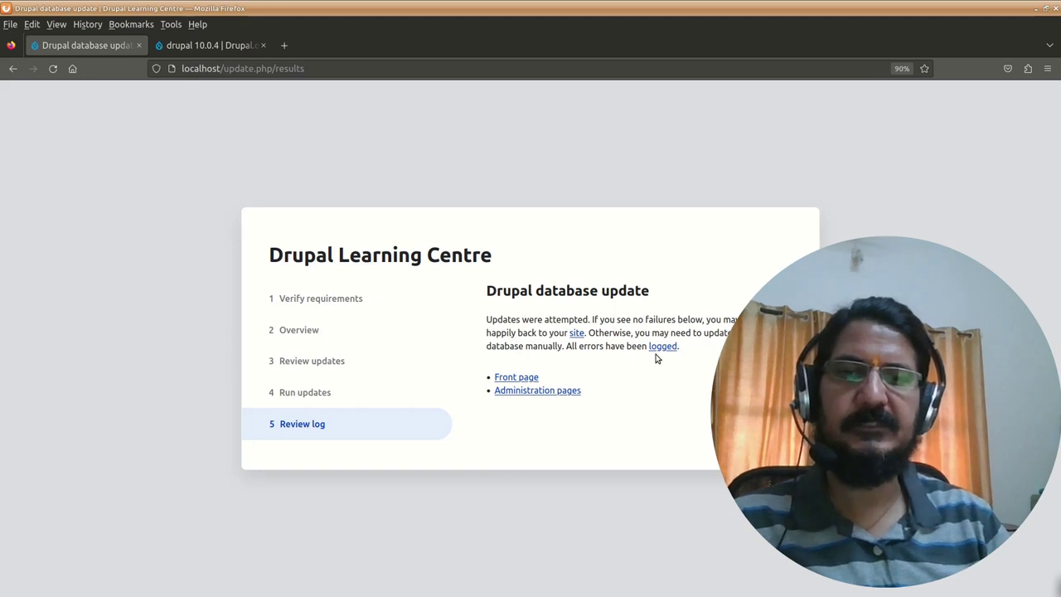
Turn off 'Put site into maintenance mode', save the setting, and go to the Performance page.
{"action": "left_click", "coordinate": [513, 378]}
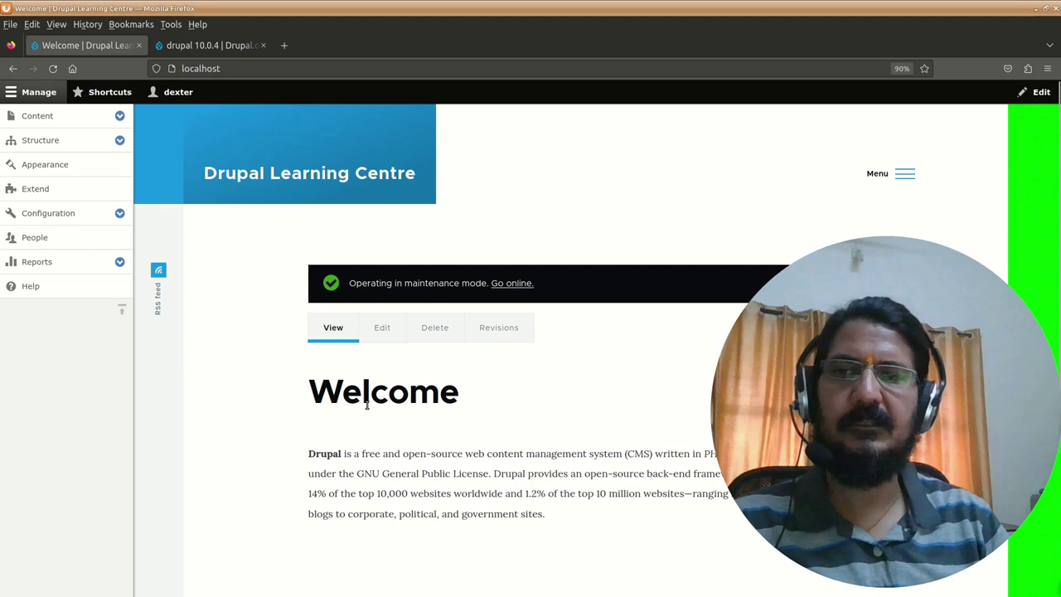
{"action": "left_click", "coordinate": [120, 214]}
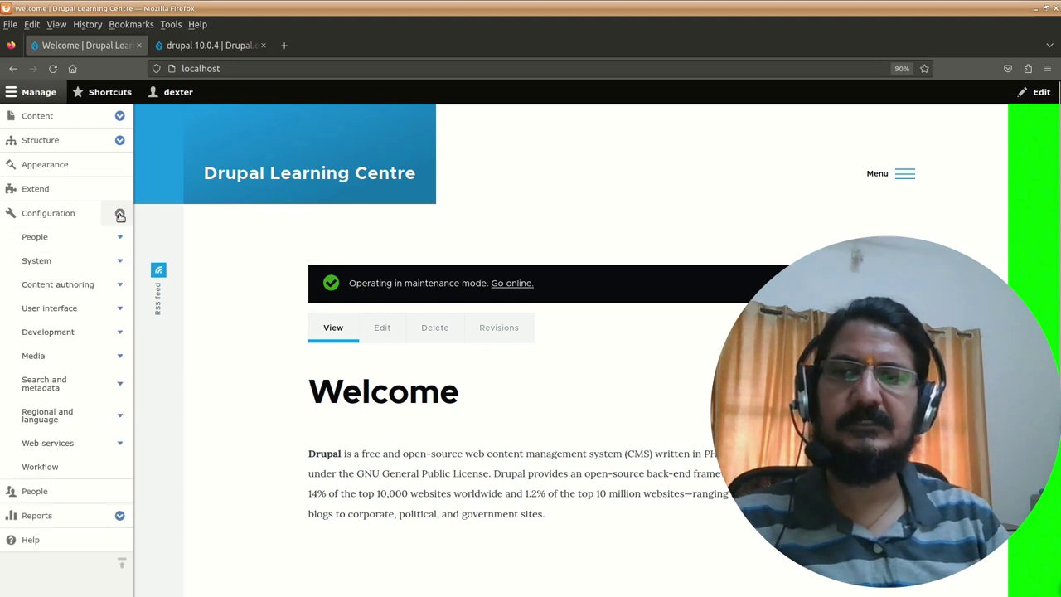
{"action": "left_click", "coordinate": [64, 333]}
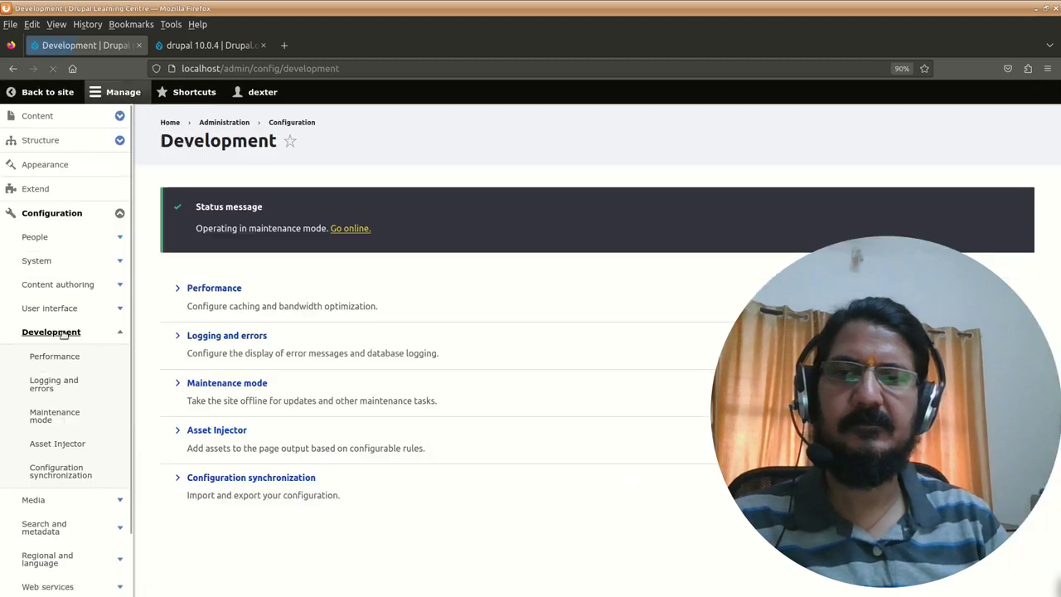
{"action": "left_click", "coordinate": [347, 235]}
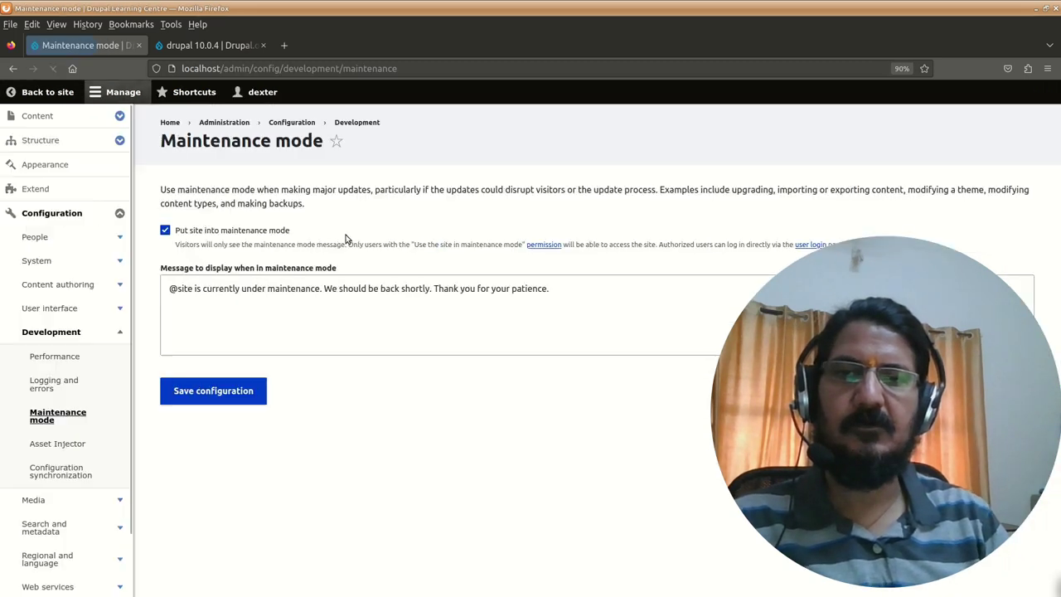
{"action": "left_click", "coordinate": [165, 230]}
{"action": "left_click", "coordinate": [214, 390]}
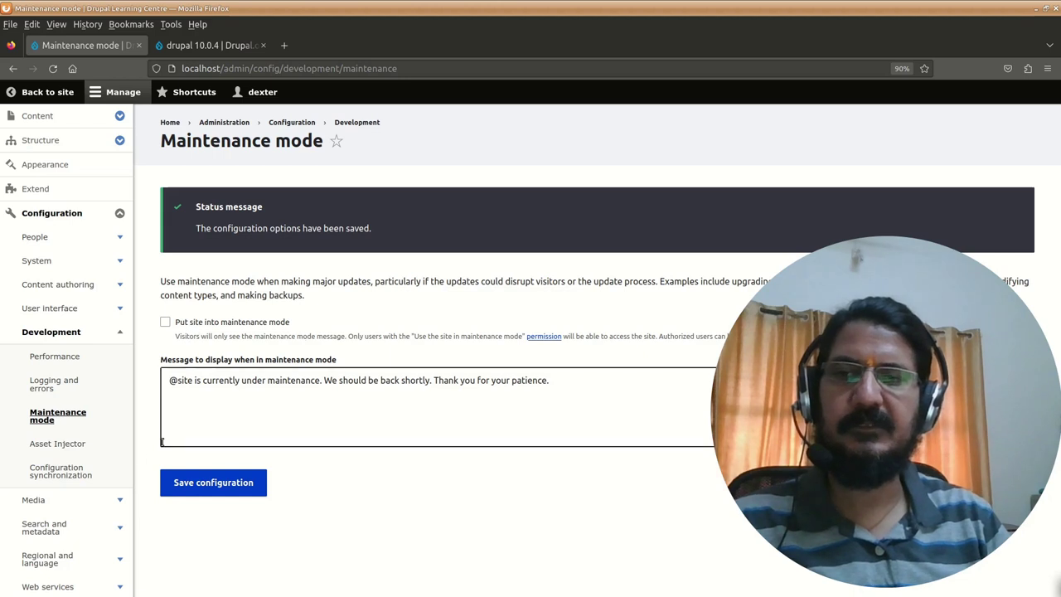
{"action": "left_click", "coordinate": [80, 362]}
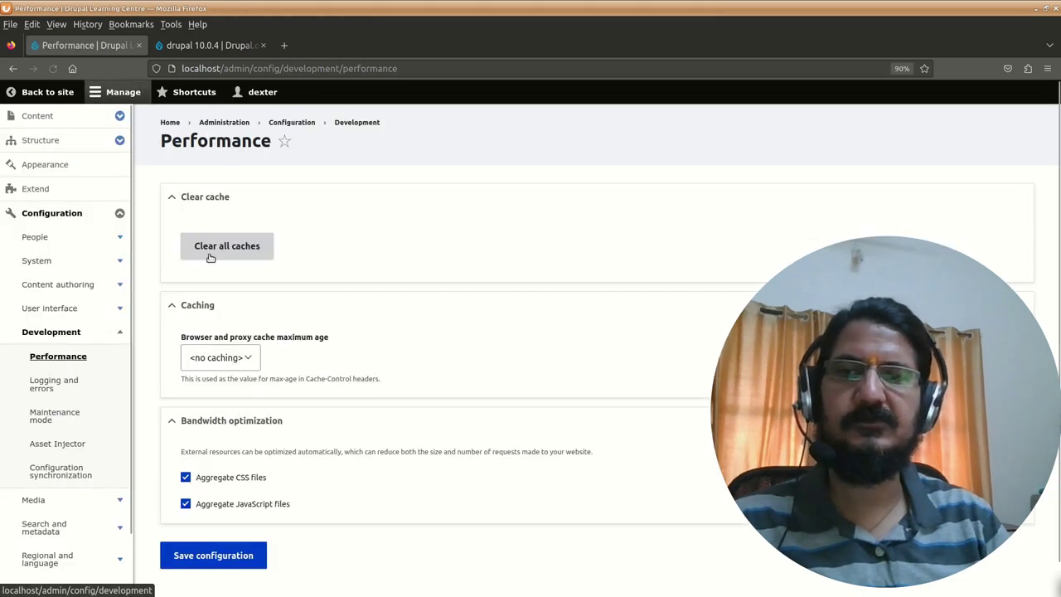
Clear all of the Drupal site's caches.
{"action": "left_click", "coordinate": [236, 251]}
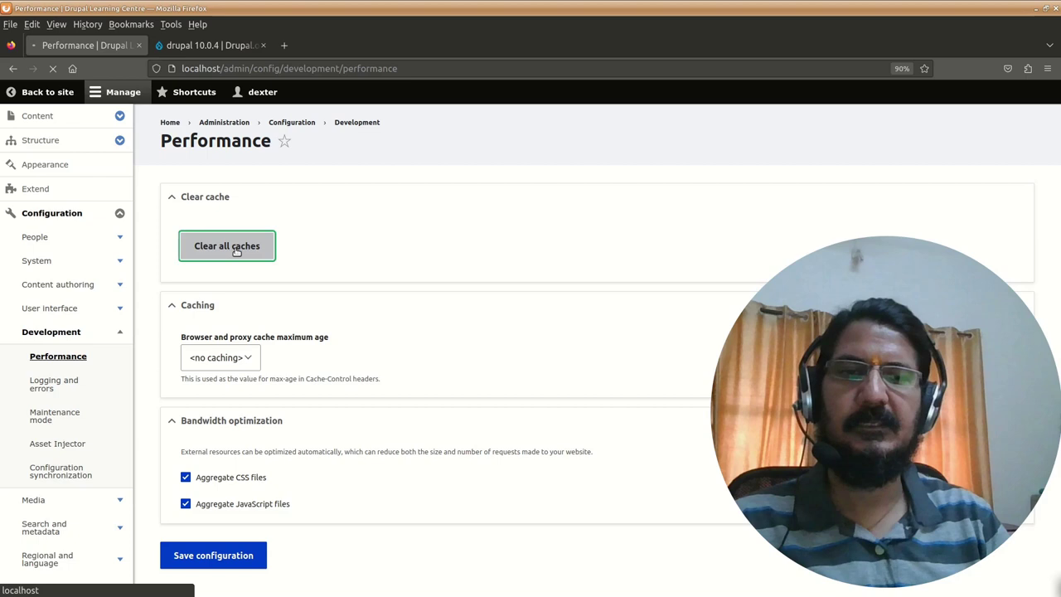